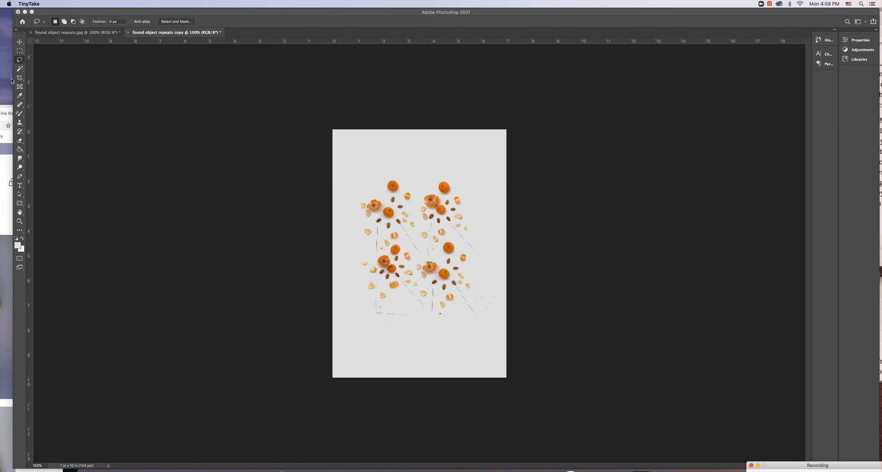
# Lasso the lower-right fruit and almond cluster on the Background and copy it onto a new layer
pyautogui.click(21, 63)
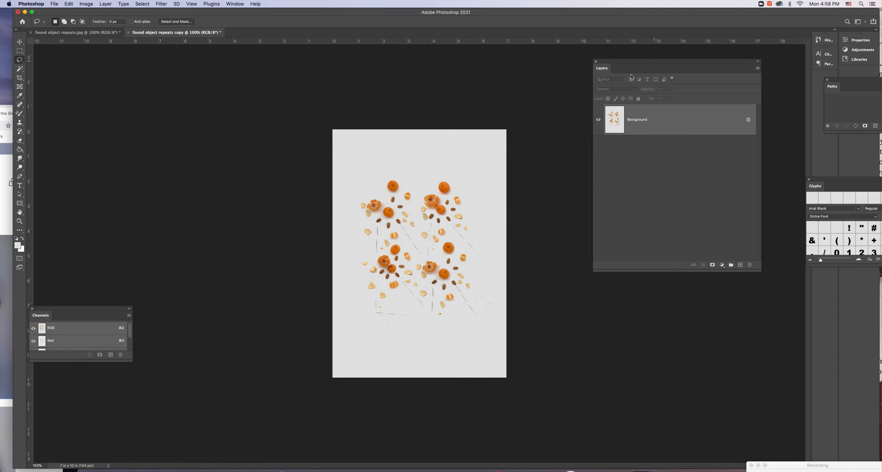
pyautogui.moveTo(654, 62); pyautogui.dragTo(619, 78)
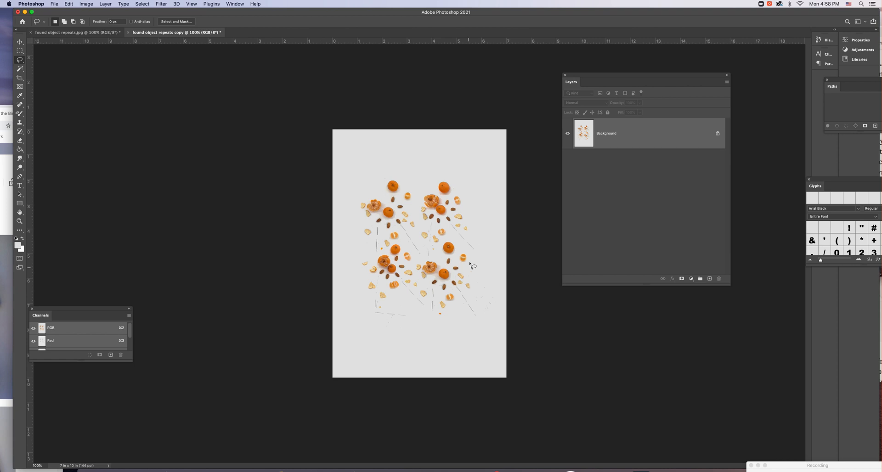
pyautogui.moveTo(482, 263); pyautogui.dragTo(448, 238)
pyautogui.moveTo(446, 239)
pyautogui.mouseDown()
pyautogui.moveTo(416, 265)
pyautogui.moveTo(420, 294)
pyautogui.moveTo(441, 324)
pyautogui.moveTo(486, 318)
pyautogui.moveTo(480, 266)
pyautogui.mouseUp()
pyautogui.click(105, 4)
pyautogui.moveTo(109, 14)
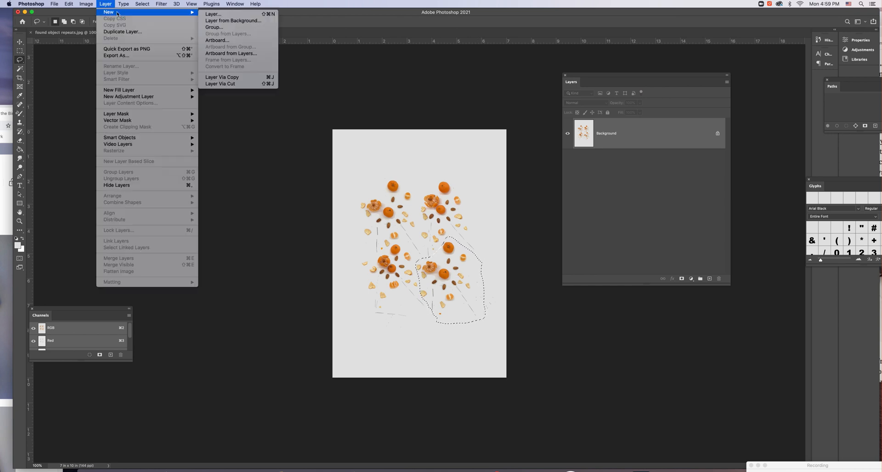
pyautogui.click(248, 80)
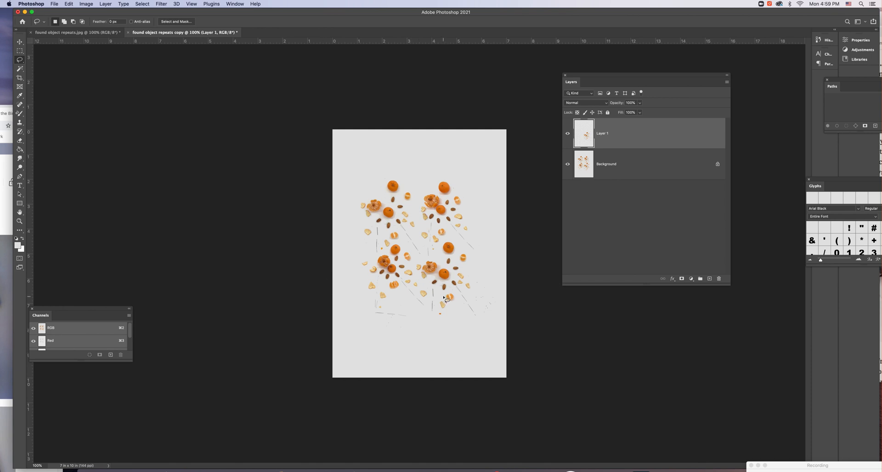
# Add a layer directly above Background and fill it with the light gray background color to cover the original clusters
pyautogui.click(640, 165)
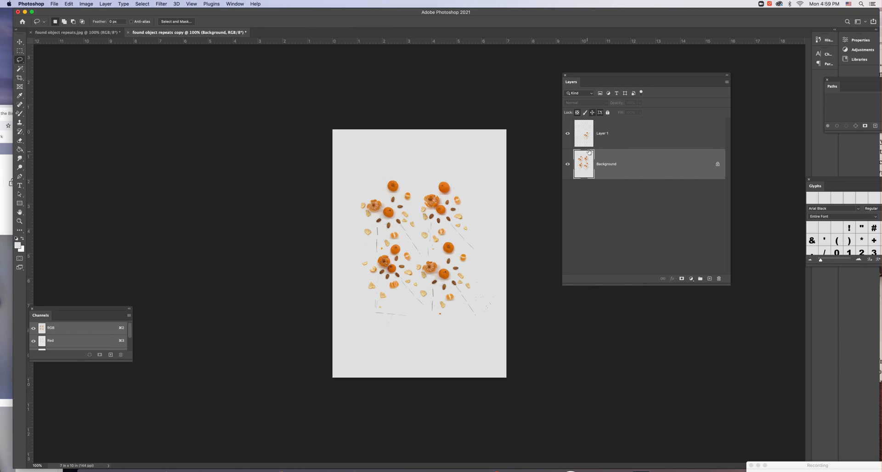
pyautogui.click(710, 279)
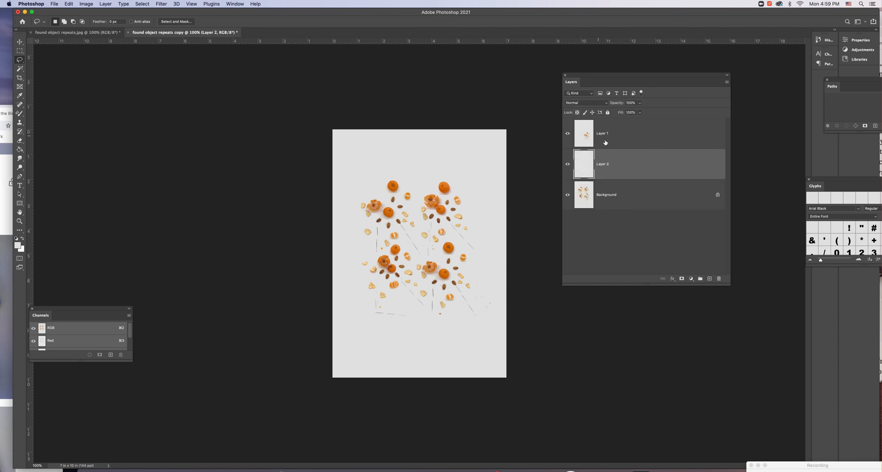
pyautogui.press('v')
pyautogui.click(568, 167)
pyautogui.click(568, 167)
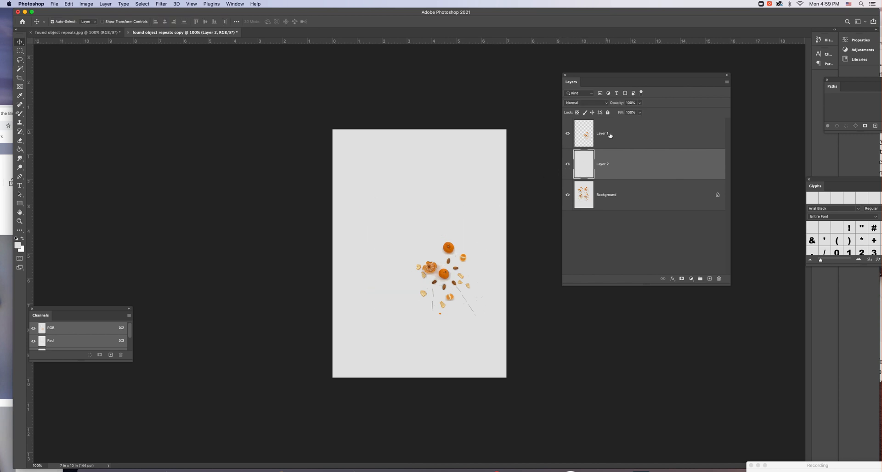
# Move the copied fruit cluster to the upper-left area of the canvas and place guides along its top and left edges
pyautogui.click(453, 249)
pyautogui.moveTo(448, 249); pyautogui.dragTo(389, 168)
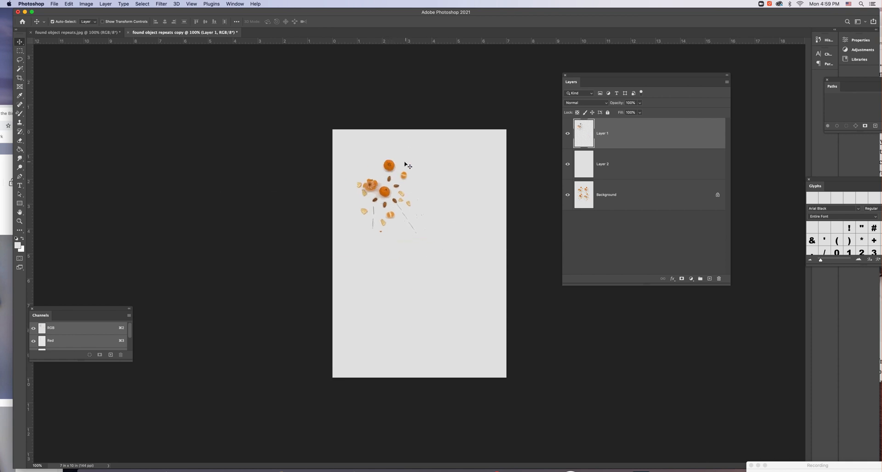
pyautogui.moveTo(398, 42); pyautogui.dragTo(381, 160)
pyautogui.moveTo(31, 193); pyautogui.dragTo(358, 166)
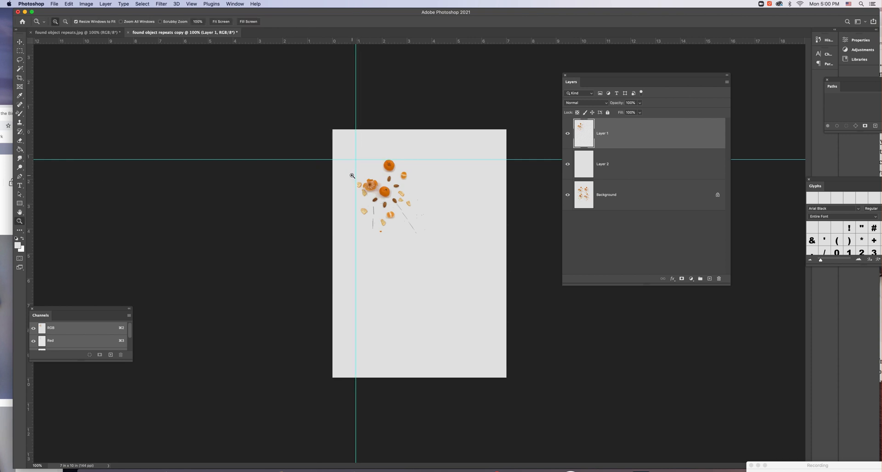
pyautogui.scroll(5, 382, 209)
pyautogui.moveTo(250, 95); pyautogui.dragTo(257, 93)
pyautogui.click(20, 212)
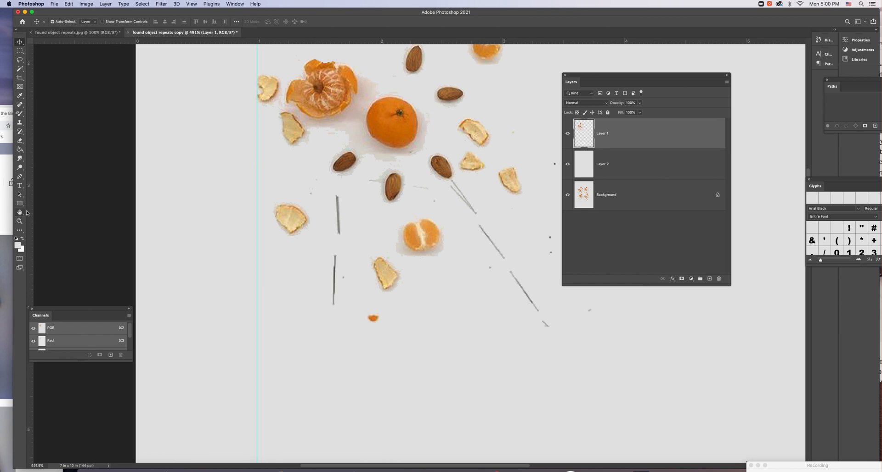
pyautogui.scroll(-3, 58, 202)
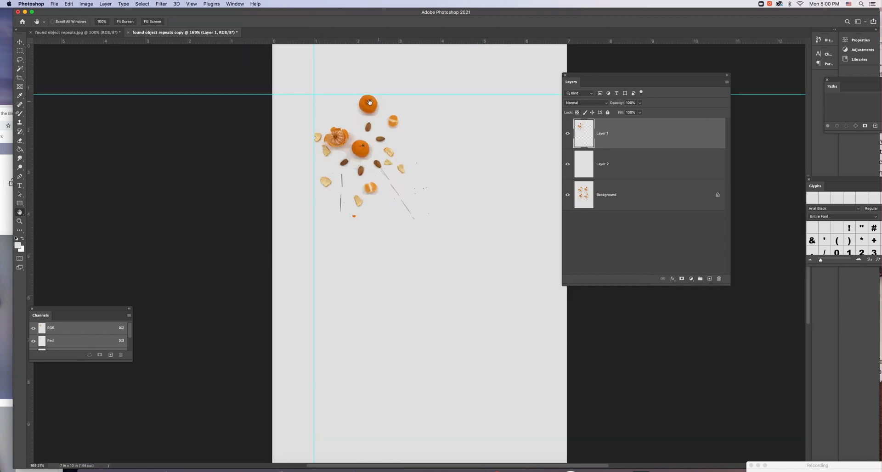
# Marquee-select the cluster from the guide intersection, cut it onto a new layer, and delete the leftover Layer 1
pyautogui.click(20, 51)
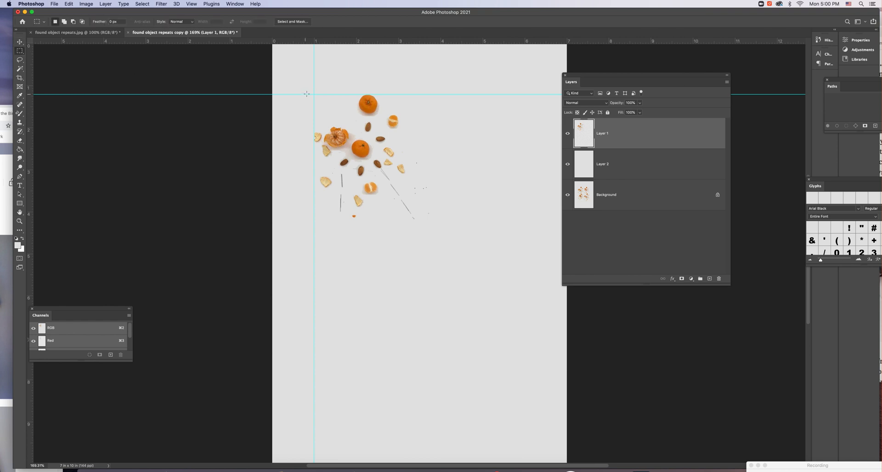
pyautogui.moveTo(316, 95); pyautogui.dragTo(418, 226)
pyautogui.click(105, 4)
pyautogui.moveTo(151, 12)
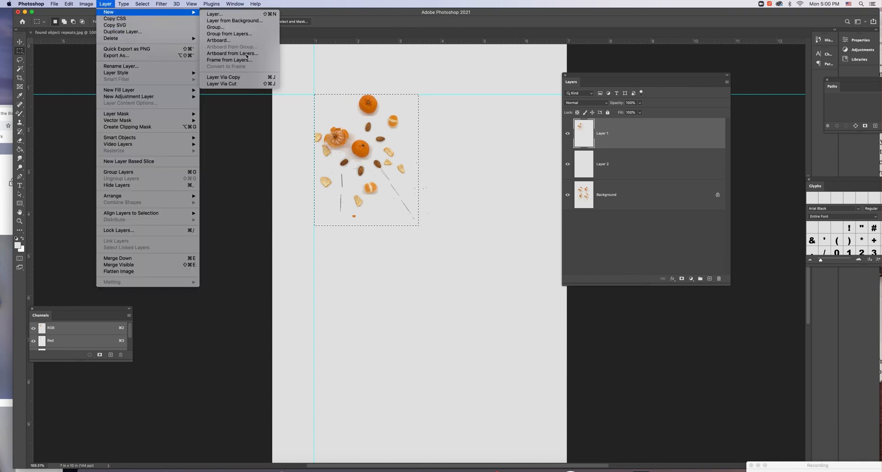
pyautogui.click(262, 86)
pyautogui.moveTo(626, 167); pyautogui.dragTo(718, 279)
# Rename the three layers, from the uppermost down, as artwork, fake background and original mockup
pyautogui.write('artwork')
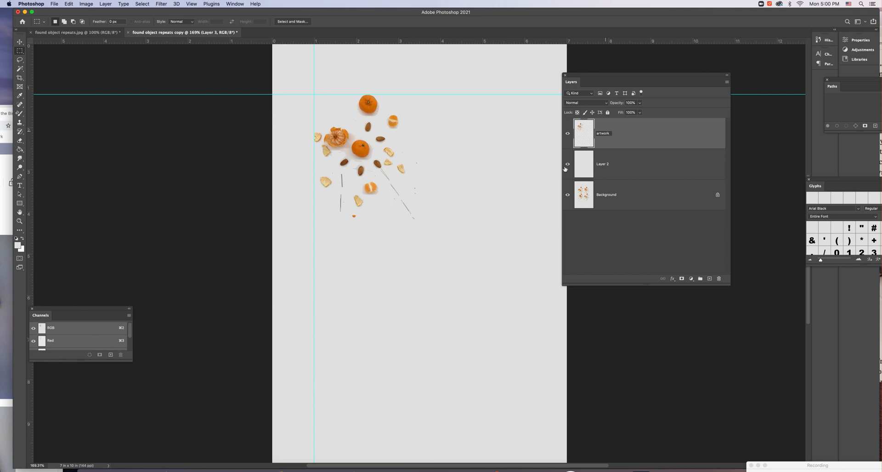
pyautogui.press('Tab')
pyautogui.write('fak')
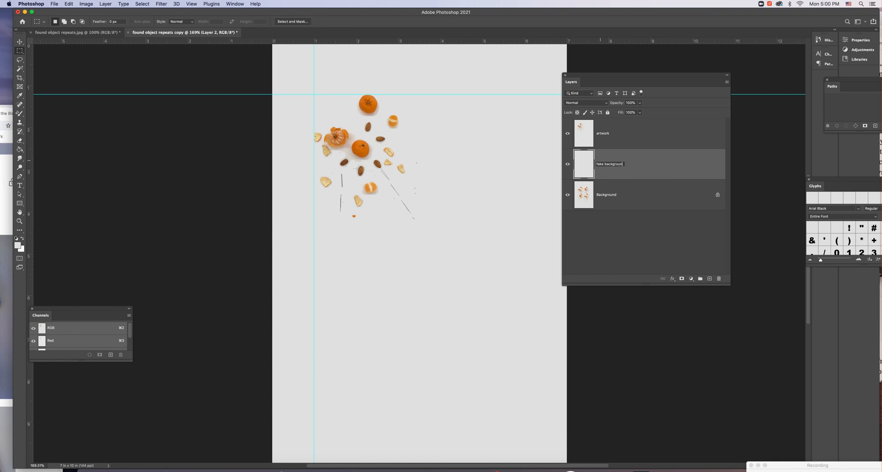
pyautogui.doubleClick(605, 195)
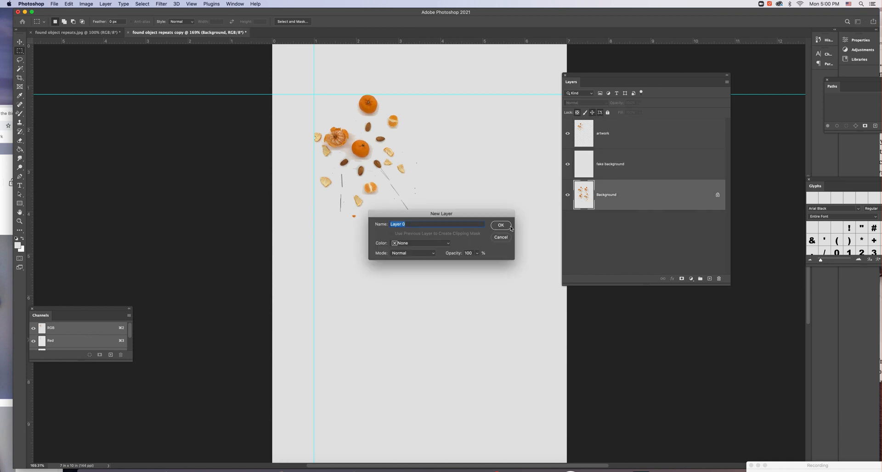
pyautogui.write('original mockup')
pyautogui.press('Return')
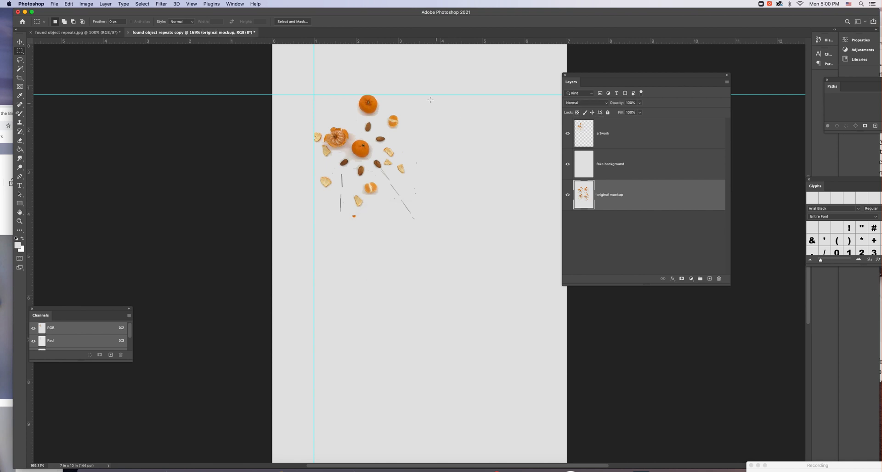
# Duplicate the artwork cluster horizontally to its right, checking the original mockup layer to adjust the spacing between them
pyautogui.click(19, 42)
pyautogui.click(627, 135)
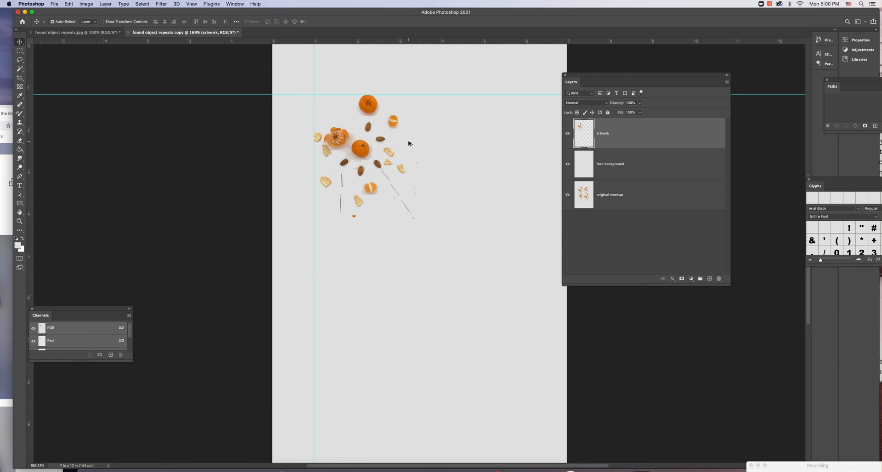
pyautogui.moveTo(363, 151); pyautogui.dragTo(450, 152)
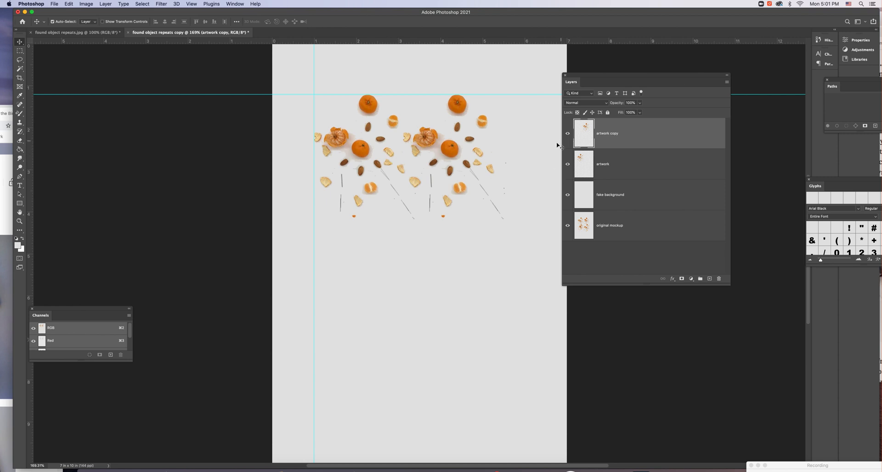
pyautogui.moveTo(567, 133); pyautogui.dragTo(567, 198)
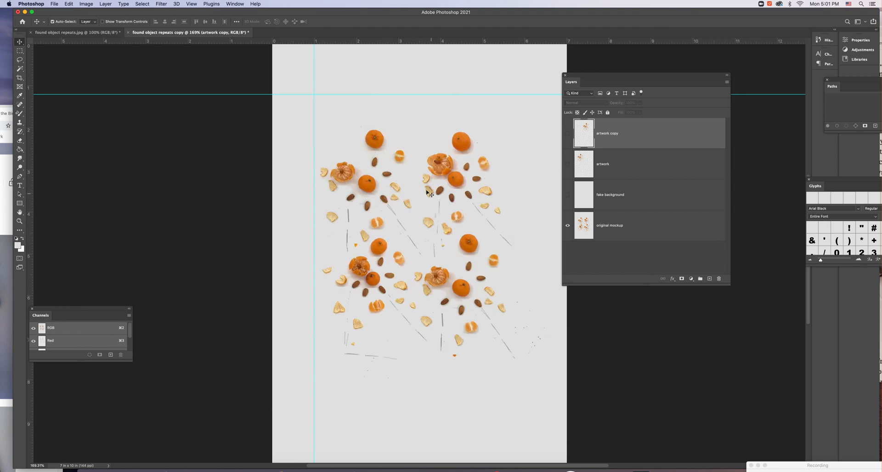
pyautogui.moveTo(568, 195); pyautogui.dragTo(568, 133)
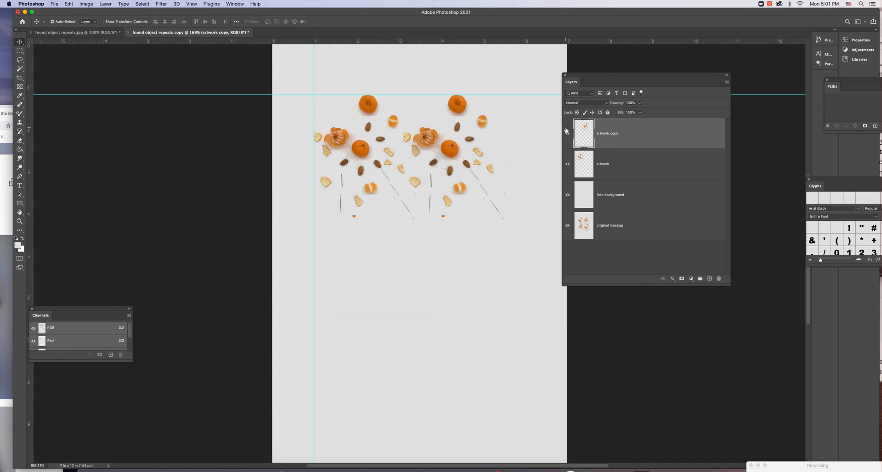
pyautogui.moveTo(433, 138)
pyautogui.mouseDown()
pyautogui.moveTo(452, 138)
pyautogui.moveTo(438, 138)
pyautogui.mouseUp()
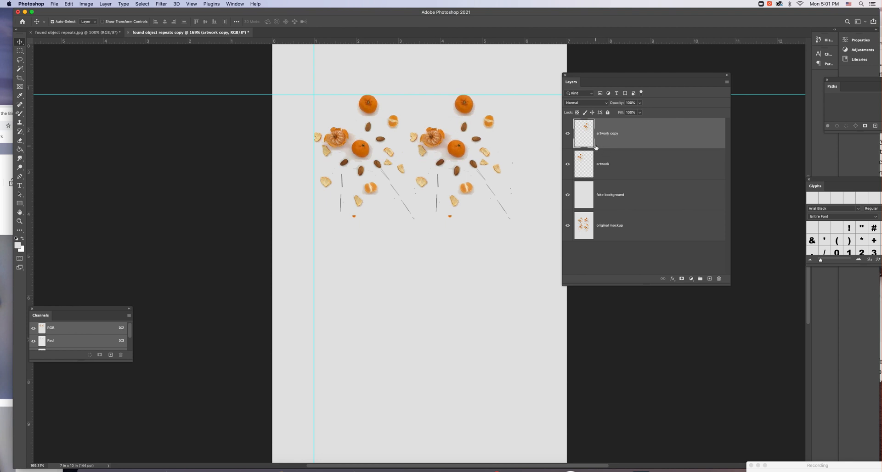
# Merge the artwork copy down into the artwork layer
pyautogui.press('super+e')
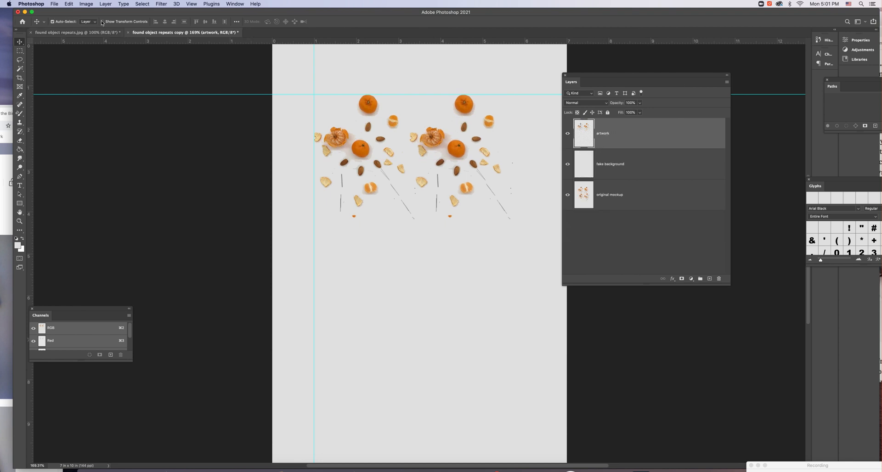
pyautogui.click(105, 3)
pyautogui.click(664, 119)
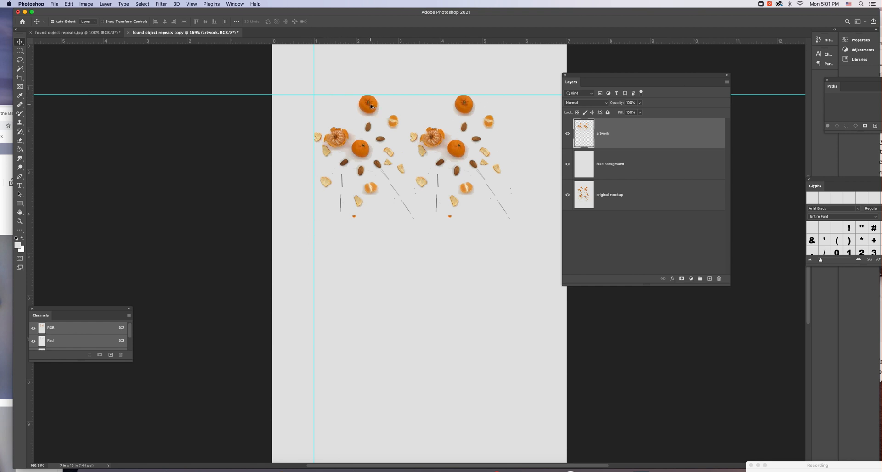
# Duplicate the row of two clusters directly below itself, adjusting the vertical gap after comparing with the original mockup layer
pyautogui.moveTo(370, 110); pyautogui.dragTo(370, 216)
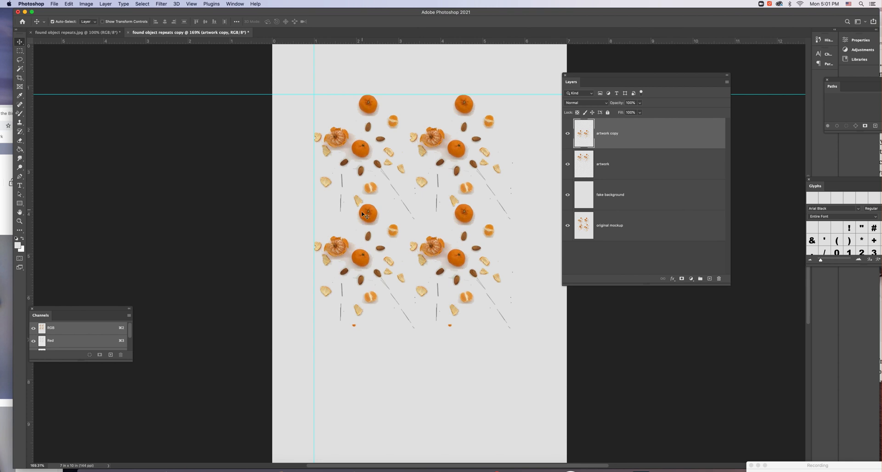
pyautogui.click(568, 197)
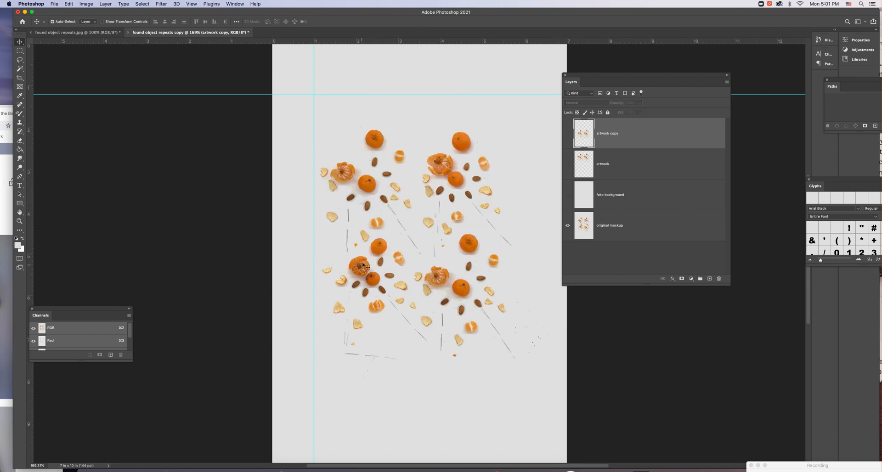
pyautogui.moveTo(568, 175); pyautogui.dragTo(565, 131)
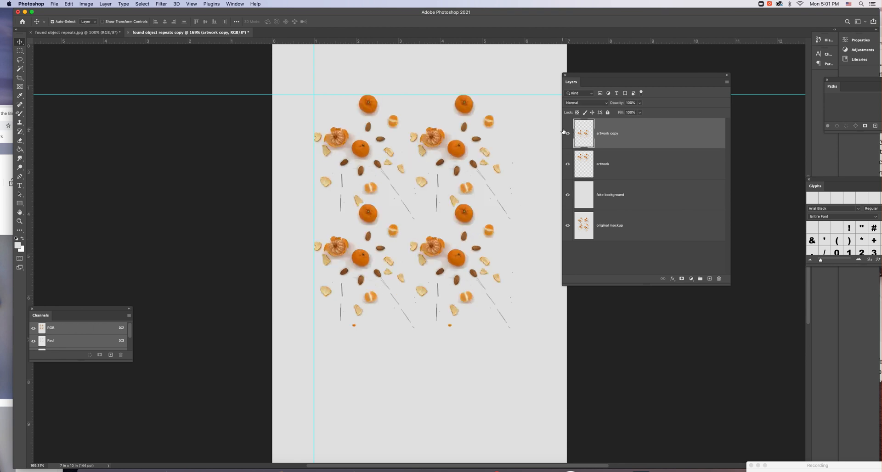
pyautogui.moveTo(367, 219); pyautogui.dragTo(370, 211)
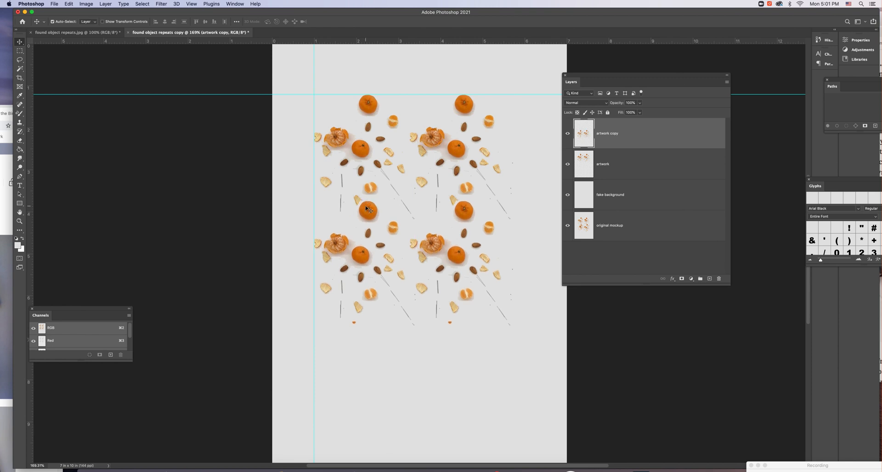
# Shift the duplicated lower row down so it clears the upper row's lowest peel pieces, and merge it into the artwork layer
pyautogui.press('l')
pyautogui.moveTo(345, 203)
pyautogui.mouseDown()
pyautogui.moveTo(380, 195)
pyautogui.moveTo(347, 217)
pyautogui.mouseUp()
pyautogui.click(450, 193)
pyautogui.moveTo(438, 212)
pyautogui.mouseDown()
pyautogui.moveTo(466, 190)
pyautogui.moveTo(470, 198)
pyautogui.moveTo(452, 216)
pyautogui.moveTo(373, 225)
pyautogui.mouseUp()
pyautogui.press('v')
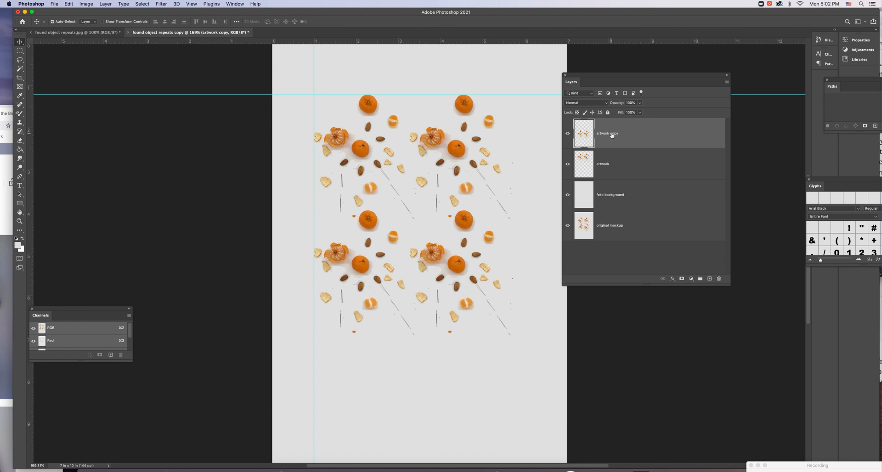
pyautogui.click(105, 4)
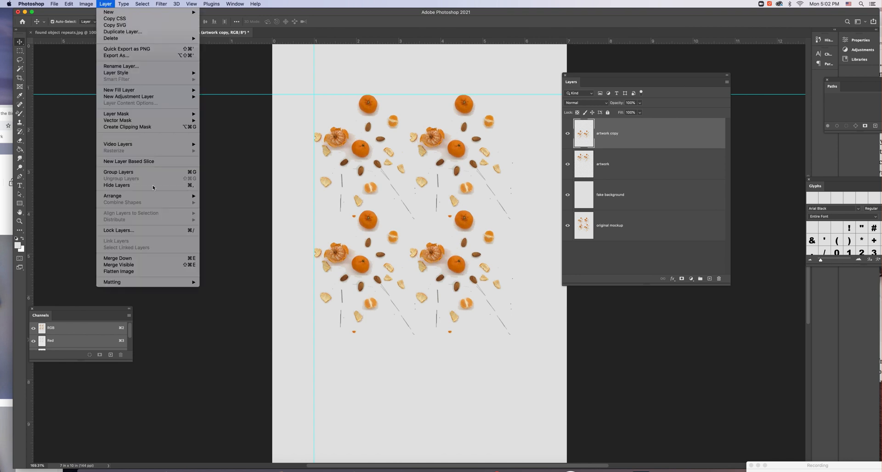
pyautogui.click(165, 258)
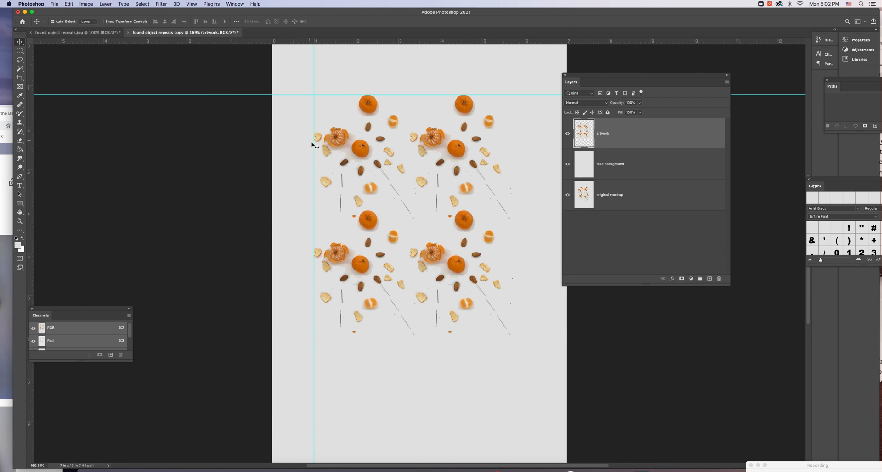
# Move the guides to cross over the upper-left cluster's whole lower orange and copy a small rectangle from their intersection onto a new layer
pyautogui.moveTo(314, 149); pyautogui.dragTo(359, 146)
pyautogui.moveTo(423, 96); pyautogui.dragTo(419, 146)
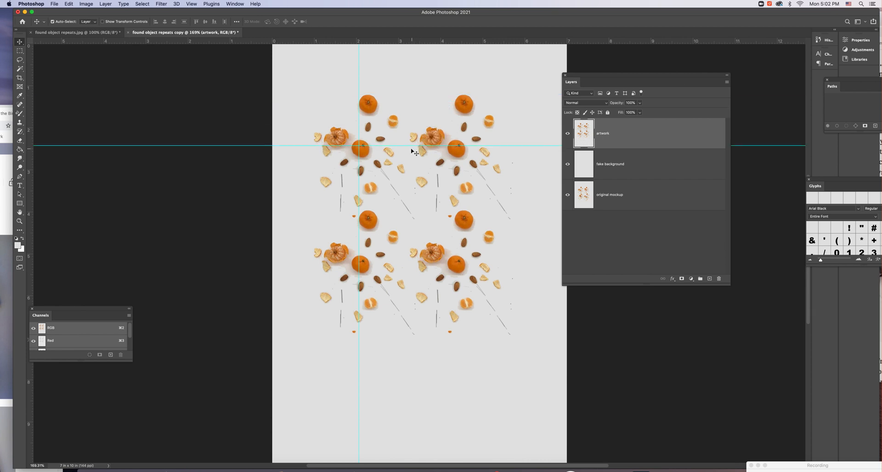
pyautogui.click(20, 50)
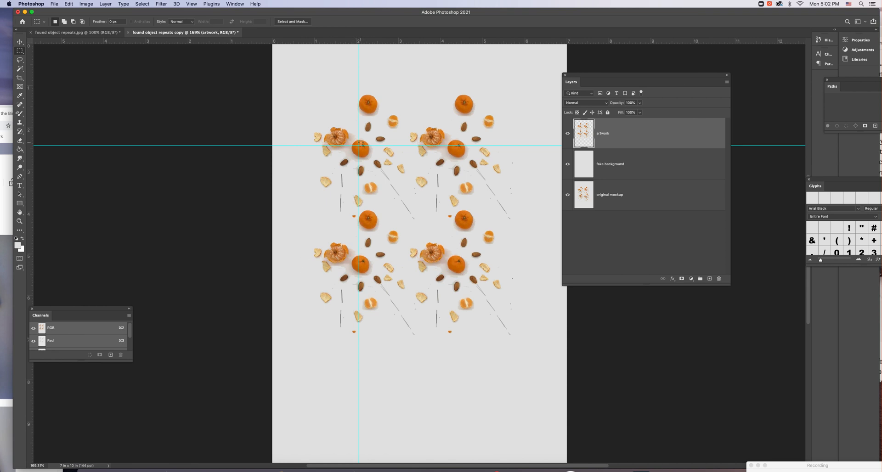
pyautogui.moveTo(359, 146); pyautogui.dragTo(380, 168)
pyautogui.click(105, 4)
pyautogui.moveTo(105, 13)
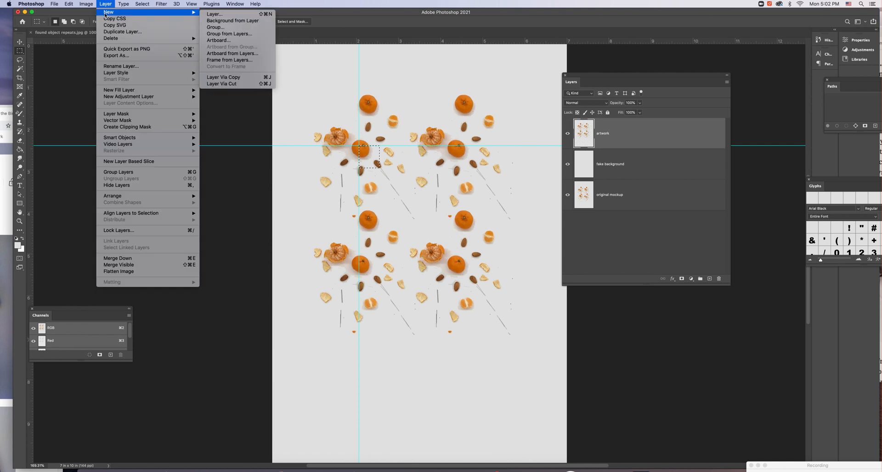
pyautogui.click(230, 78)
pyautogui.press('v')
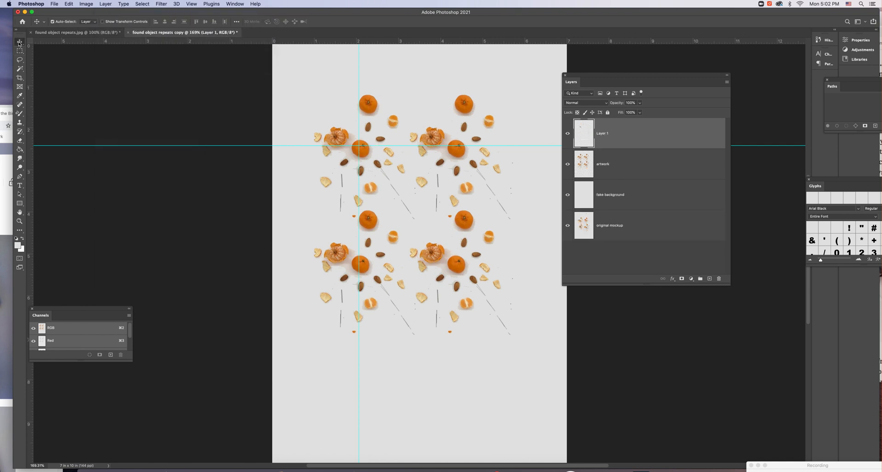
# Move the copied rectangle onto the matching orange of the upper-right cluster and place a vertical guide along the rectangle's left edge
pyautogui.moveTo(360, 163); pyautogui.dragTo(464, 159)
pyautogui.press('super+space')
pyautogui.moveTo(496, 125); pyautogui.dragTo(409, 225)
pyautogui.click(568, 165)
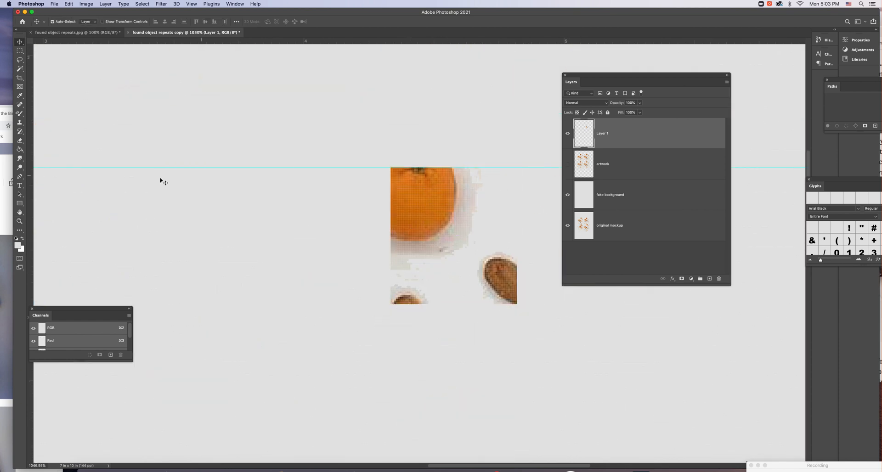
pyautogui.moveTo(38, 204); pyautogui.dragTo(391, 201)
pyautogui.click(19, 213)
pyautogui.press('super+0')
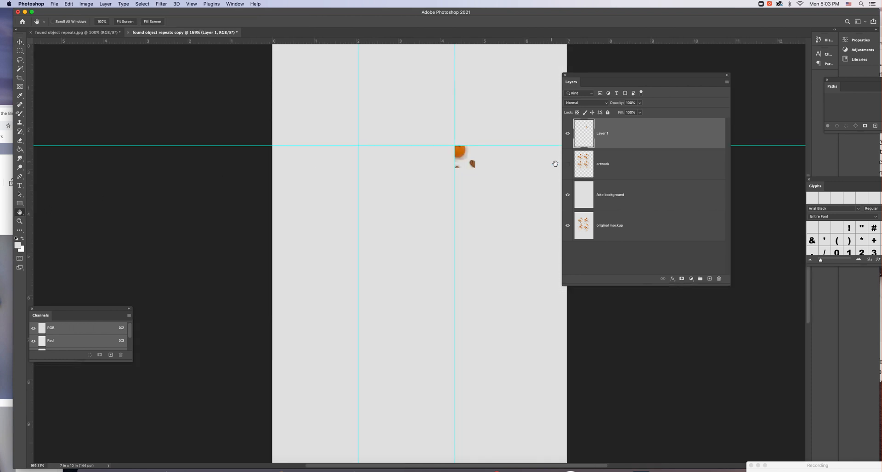
# Move the copied rectangle onto the matching orange of the lower-left cluster and place a horizontal guide along the rectangle's top edge
pyautogui.click(568, 164)
pyautogui.press('v')
pyautogui.moveTo(465, 154); pyautogui.dragTo(365, 270)
pyautogui.press('z')
pyautogui.moveTo(325, 244); pyautogui.dragTo(352, 267)
pyautogui.press('v')
pyautogui.moveTo(476, 266); pyautogui.dragTo(476, 261)
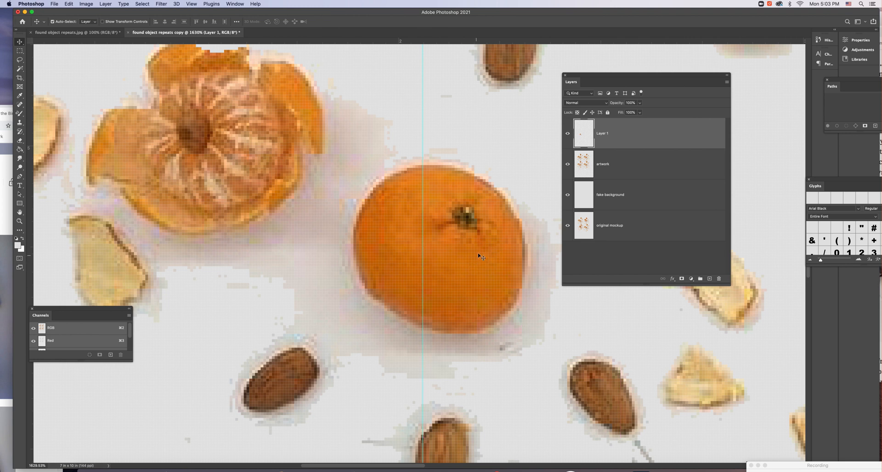
pyautogui.click(569, 165)
pyautogui.moveTo(493, 45); pyautogui.dragTo(453, 219)
pyautogui.click(568, 165)
pyautogui.doubleClick(19, 212)
# Delete the Layer 1 rectangle and crop the image to the area enclosed by the four guides
pyautogui.moveTo(615, 140); pyautogui.dragTo(719, 279)
pyautogui.press('m')
pyautogui.moveTo(359, 146); pyautogui.dragTo(456, 261)
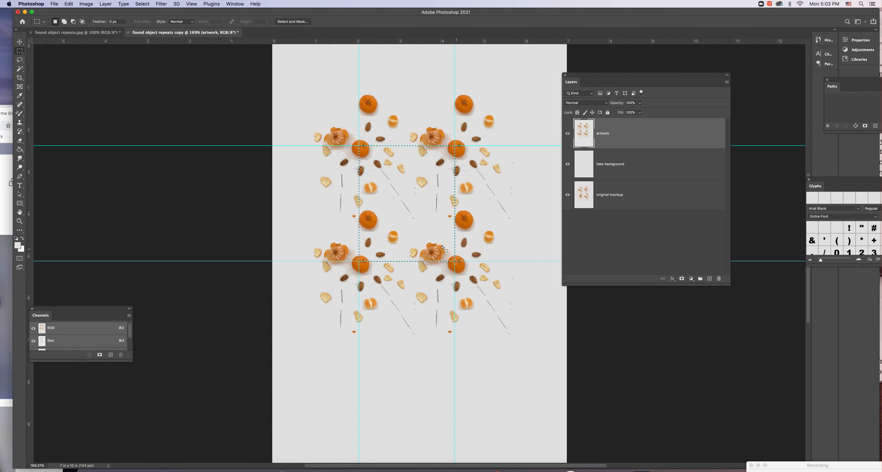
pyautogui.click(87, 3)
pyautogui.click(98, 77)
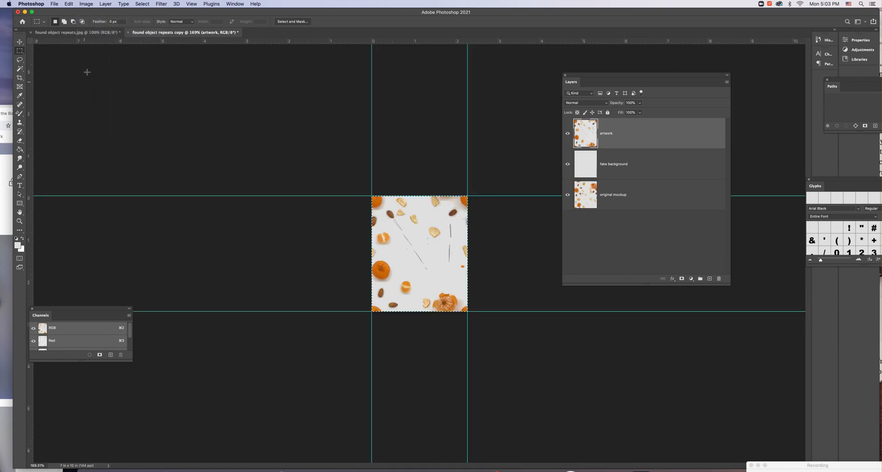
# Clear all guides from the cropped tile
pyautogui.click(210, 4)
pyautogui.click(210, 4)
pyautogui.click(194, 4)
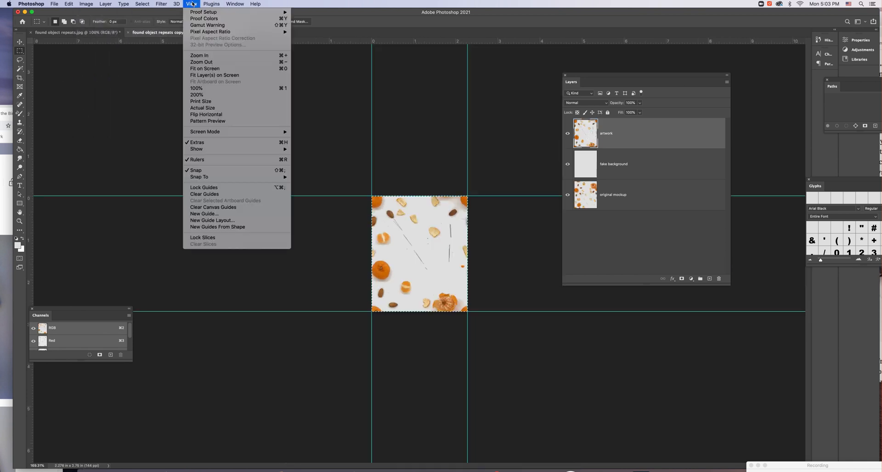
pyautogui.click(210, 193)
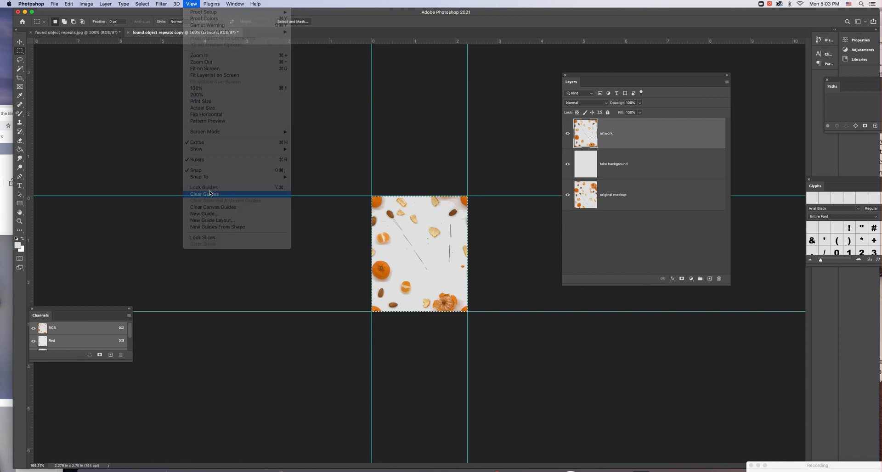
# Enlarge the canvas to 200 percent in width and height, anchored at the tile's upper-left corner
pyautogui.click(87, 4)
pyautogui.click(97, 63)
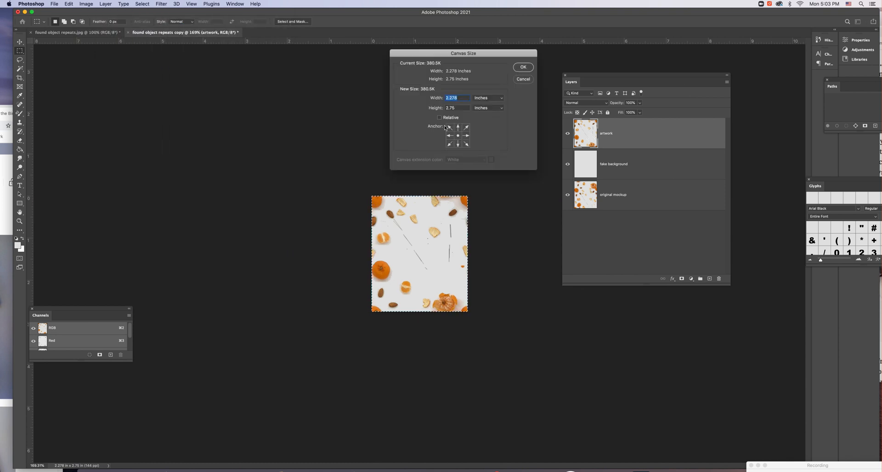
pyautogui.click(480, 98)
pyautogui.click(484, 87)
pyautogui.write('200')
pyautogui.press('Tab')
pyautogui.write('200')
pyautogui.press('Return')
pyautogui.press('v')
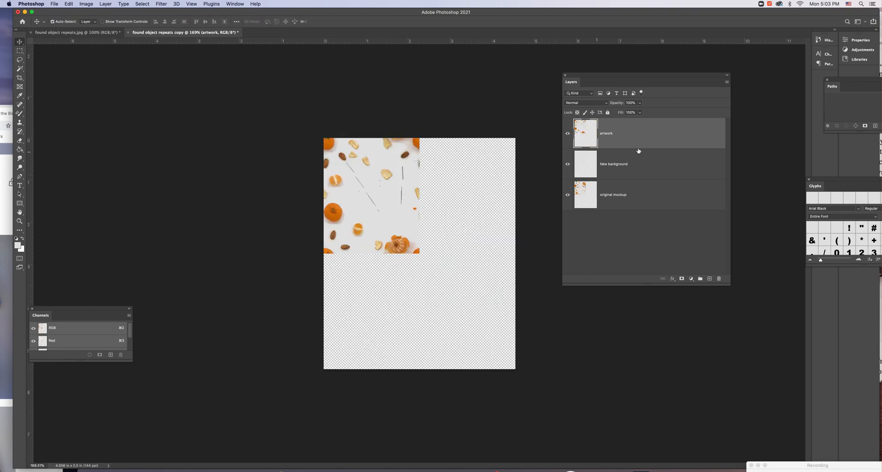
# Delete the fake background and original mockup layers and undo the deletion
pyautogui.click(643, 170)
pyautogui.keyDown('shift'); pyautogui.click(635, 196); pyautogui.keyUp('shift')
pyautogui.moveTo(634, 196); pyautogui.dragTo(719, 279)
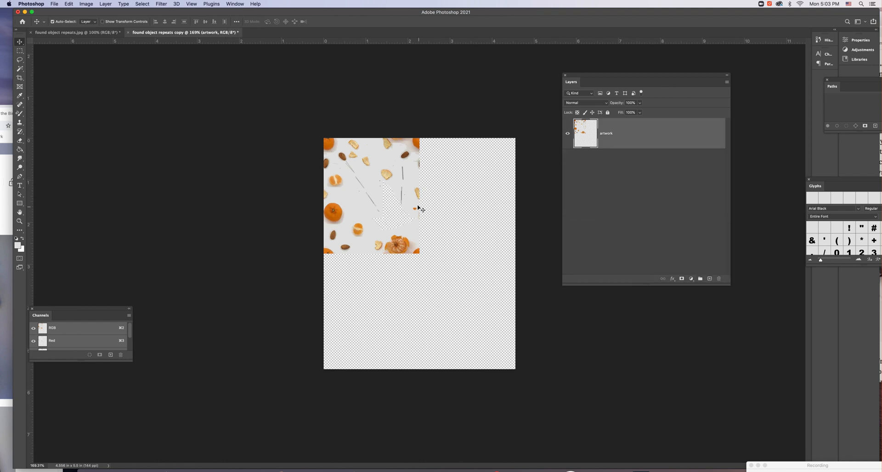
pyautogui.press('super+z')
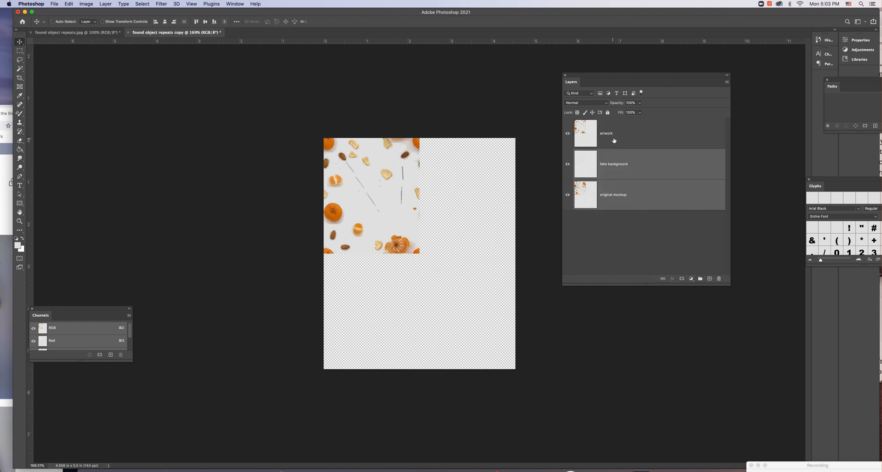
# Duplicate the artwork tile three times to fill the empty quarters of the canvas edge to edge
pyautogui.click(624, 138)
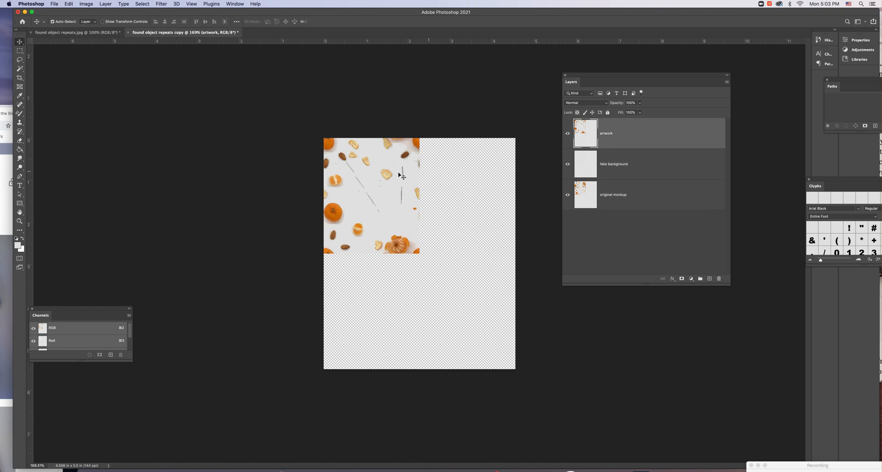
pyautogui.moveTo(335, 175); pyautogui.dragTo(431, 290)
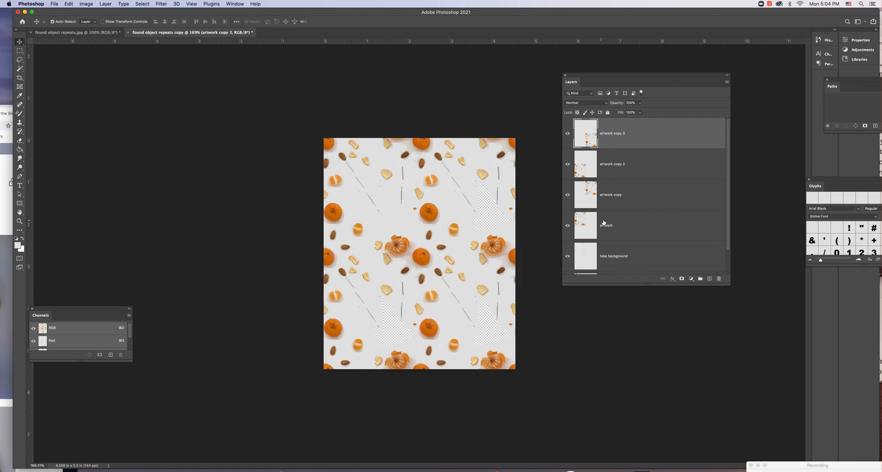
# Fill the fake background layer with the light grey sampled from the artwork, and merge all visible layers
pyautogui.press('i')
pyautogui.click(463, 206)
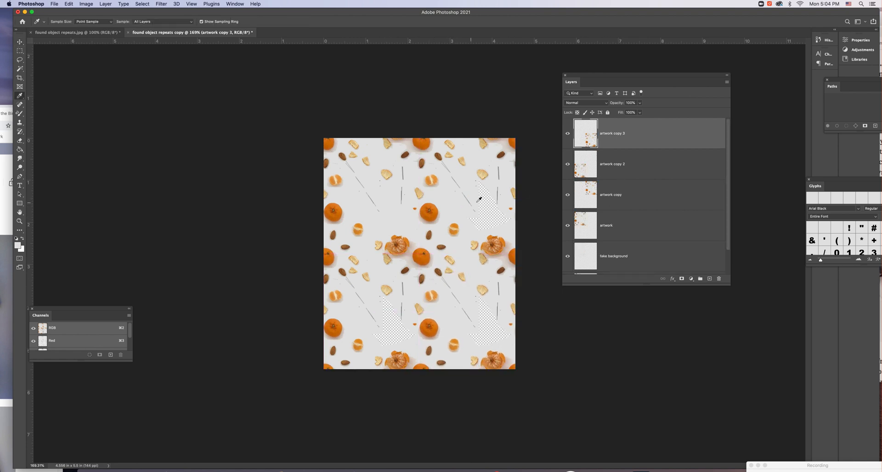
pyautogui.click(605, 254)
pyautogui.hotkey('alt', 'BackSpace')
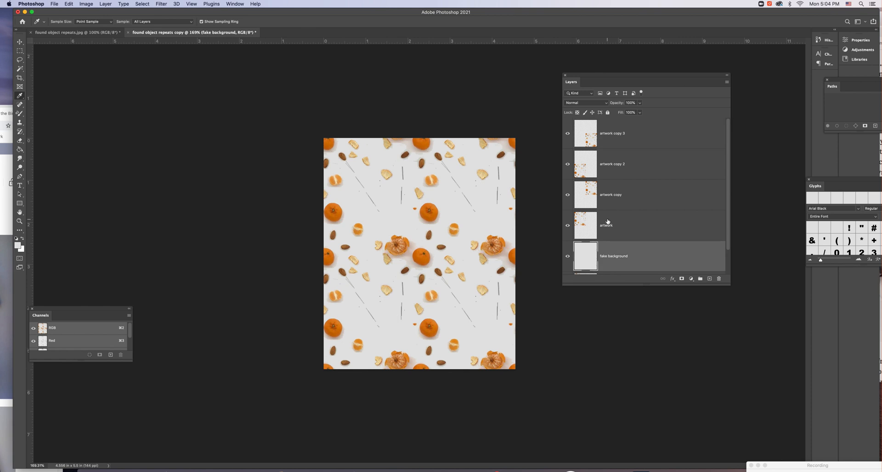
pyautogui.press('super+shift+e')
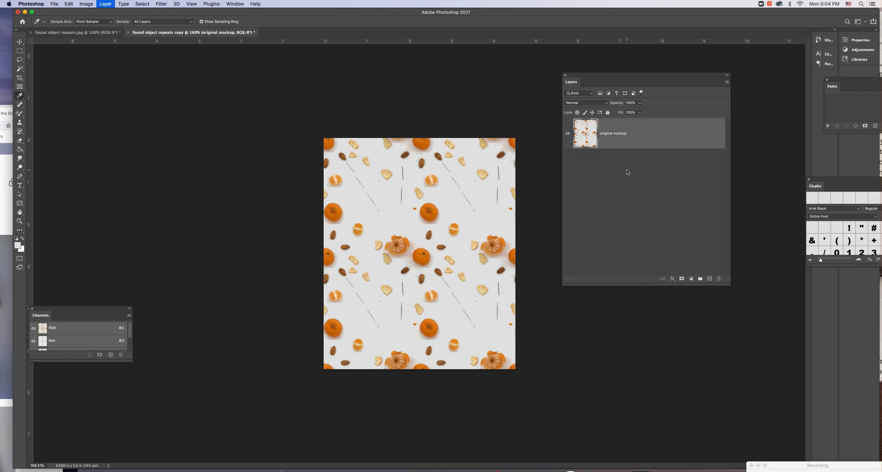
pyautogui.press('v')
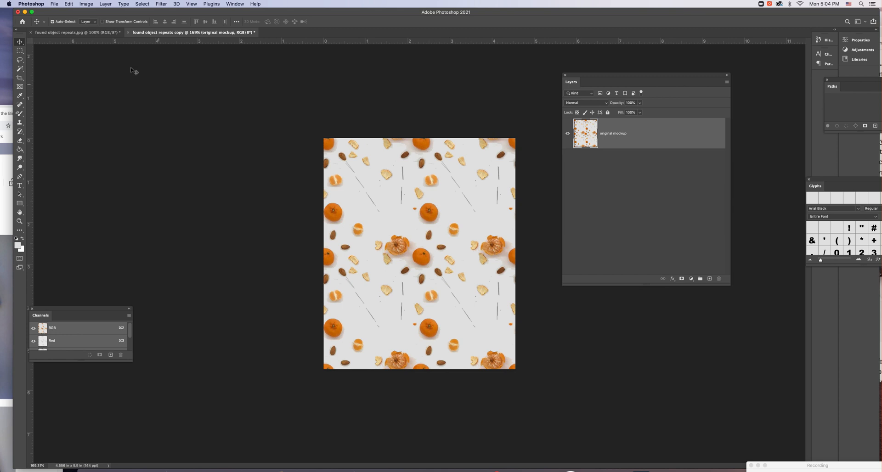
# Enlarge the canvas to 200 percent in width and height, anchored at the upper-left corner of the merged pattern
pyautogui.click(90, 5)
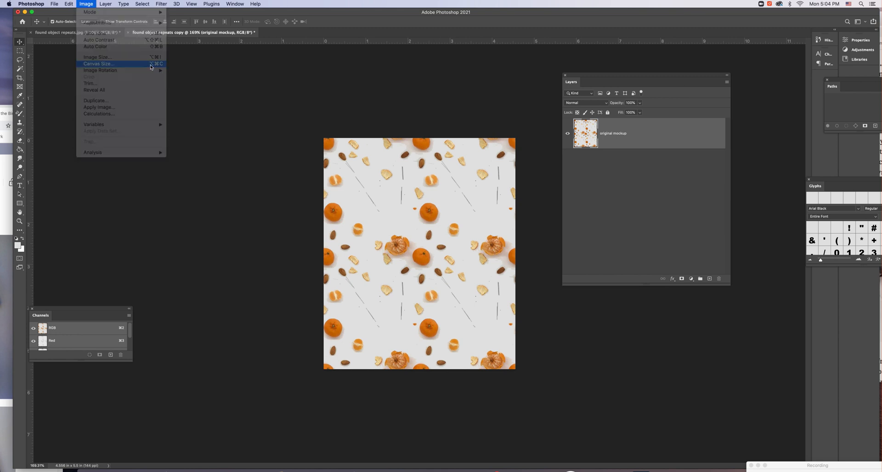
pyautogui.click(99, 63)
pyautogui.click(452, 129)
pyautogui.click(488, 98)
pyautogui.click(481, 86)
pyautogui.write('200')
pyautogui.press('Tab')
pyautogui.write('200')
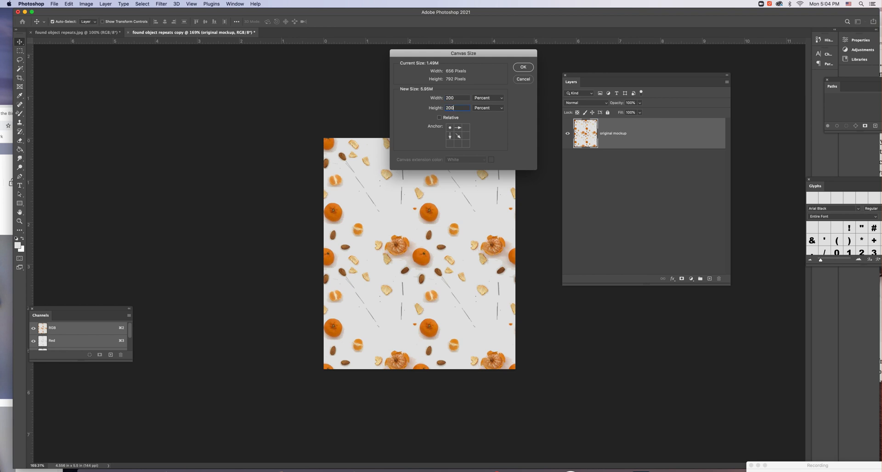
pyautogui.press('Return')
# Duplicate the pattern block to the right and the resulting row downward to fill the canvas, merging each copy into one layer
pyautogui.press('super+1')
pyautogui.moveTo(357, 183); pyautogui.dragTo(478, 172)
pyautogui.press('super+e')
pyautogui.keyDown('alt'); pyautogui.moveTo(408, 173); pyautogui.dragTo(407, 298); pyautogui.keyUp('alt')
pyautogui.press('super+e')
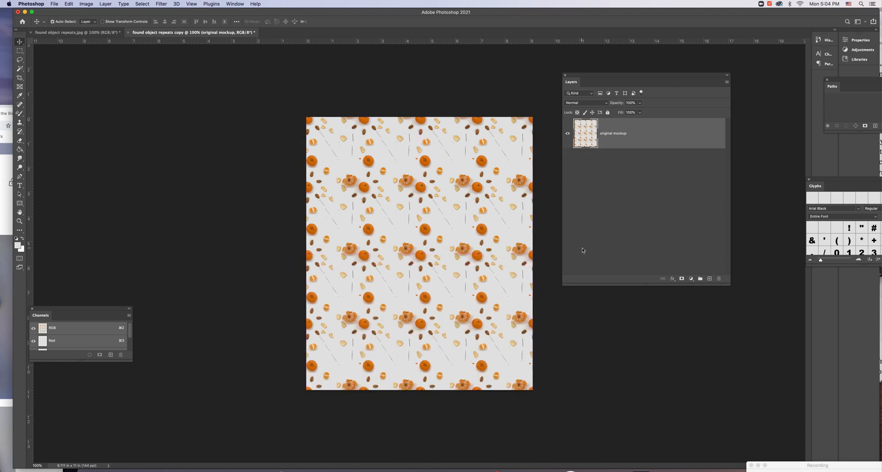
pyautogui.moveTo(786, 467); pyautogui.dragTo(745, 355)
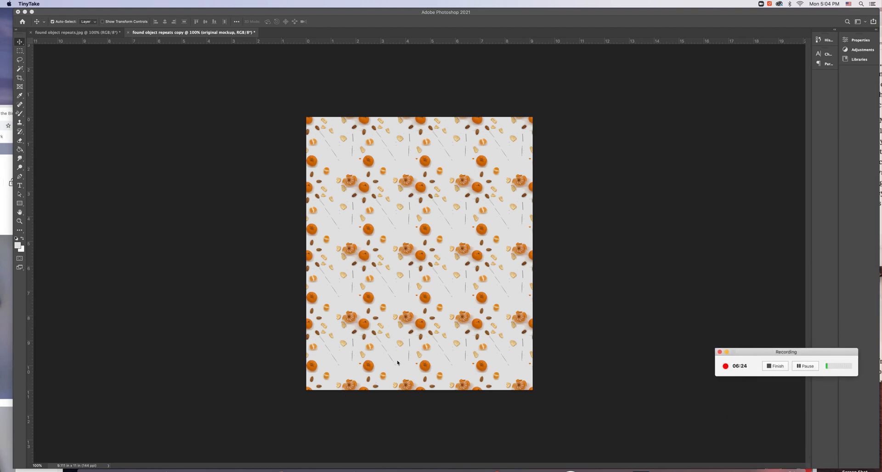
pyautogui.moveTo(746, 355); pyautogui.dragTo(796, 442)
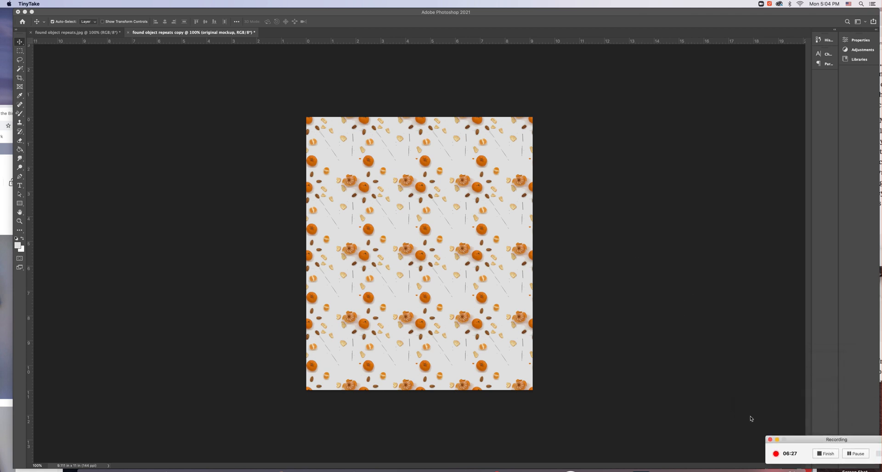
# In the found object repeats.jpg document, lasso the left-hand fruit cluster with its twigs and copy it onto a new layer
pyautogui.click(79, 34)
pyautogui.click(80, 33)
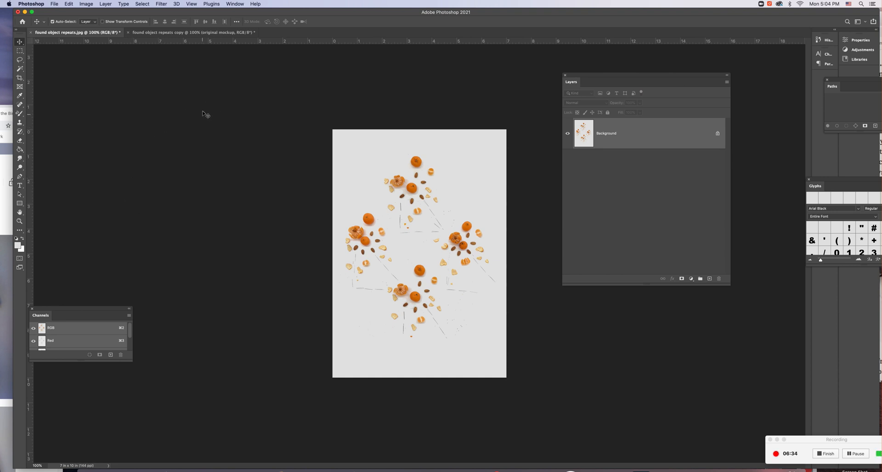
pyautogui.press('l')
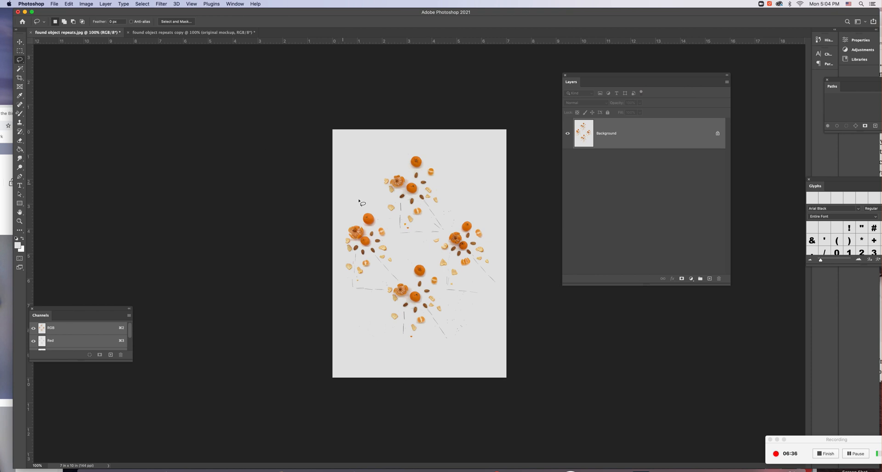
pyautogui.moveTo(348, 212)
pyautogui.mouseDown()
pyautogui.moveTo(362, 204)
pyautogui.moveTo(381, 222)
pyautogui.moveTo(402, 248)
pyautogui.moveTo(404, 278)
pyautogui.moveTo(373, 299)
pyautogui.moveTo(348, 289)
pyautogui.moveTo(340, 252)
pyautogui.moveTo(376, 206)
pyautogui.moveTo(350, 198)
pyautogui.moveTo(348, 223)
pyautogui.moveTo(376, 216)
pyautogui.moveTo(402, 279)
pyautogui.mouseUp()
pyautogui.moveTo(380, 307)
pyautogui.mouseDown()
pyautogui.moveTo(388, 294)
pyautogui.moveTo(349, 284)
pyautogui.mouseUp()
pyautogui.moveTo(348, 271)
pyautogui.mouseDown()
pyautogui.moveTo(336, 236)
pyautogui.moveTo(333, 331)
pyautogui.moveTo(365, 201)
pyautogui.moveTo(338, 218)
pyautogui.moveTo(346, 198)
pyautogui.moveTo(377, 201)
pyautogui.moveTo(338, 240)
pyautogui.mouseUp()
pyautogui.press('super+j')
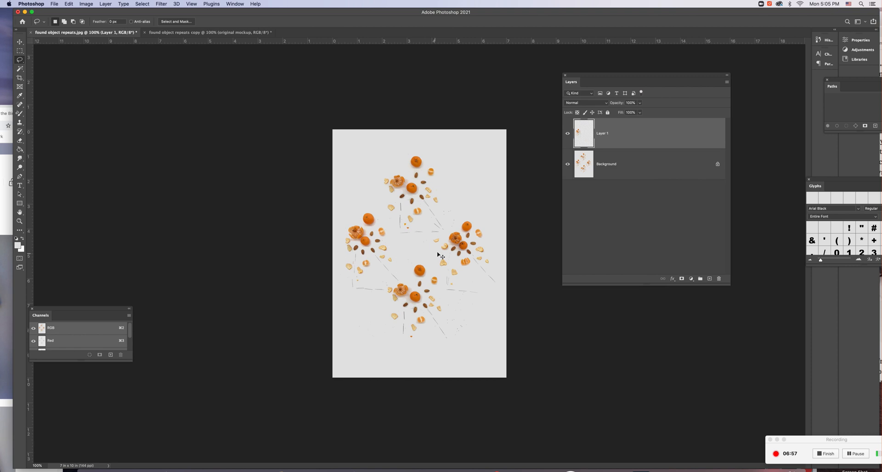
# Add a layer filled with light grey between the copied cluster and the Background, toggling it to compare with the original layout
pyautogui.click(614, 168)
pyautogui.click(710, 279)
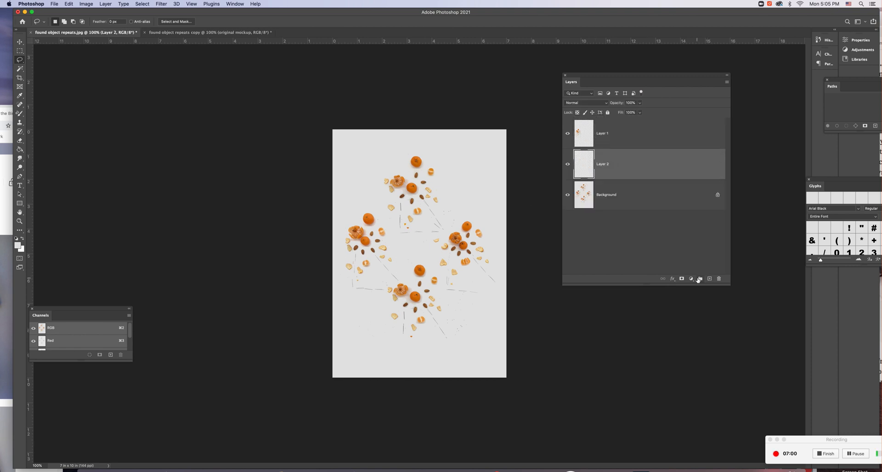
pyautogui.hotkey('alt', 'BackSpace')
pyautogui.press('v')
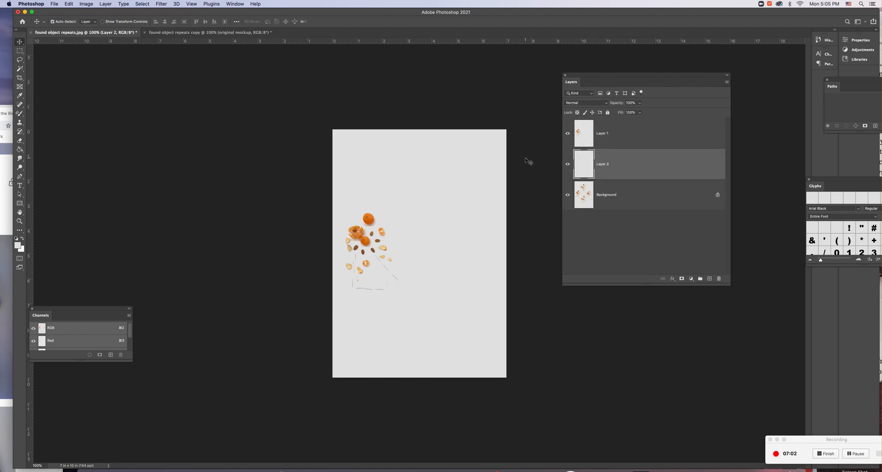
pyautogui.click(569, 165)
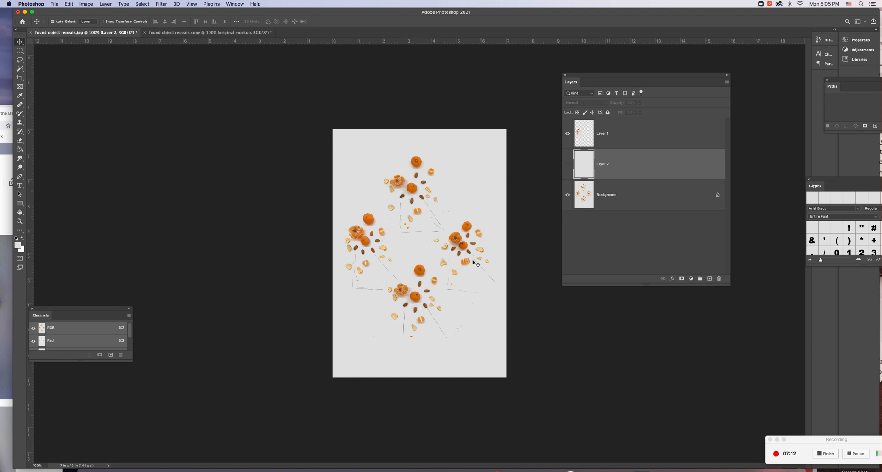
pyautogui.click(568, 164)
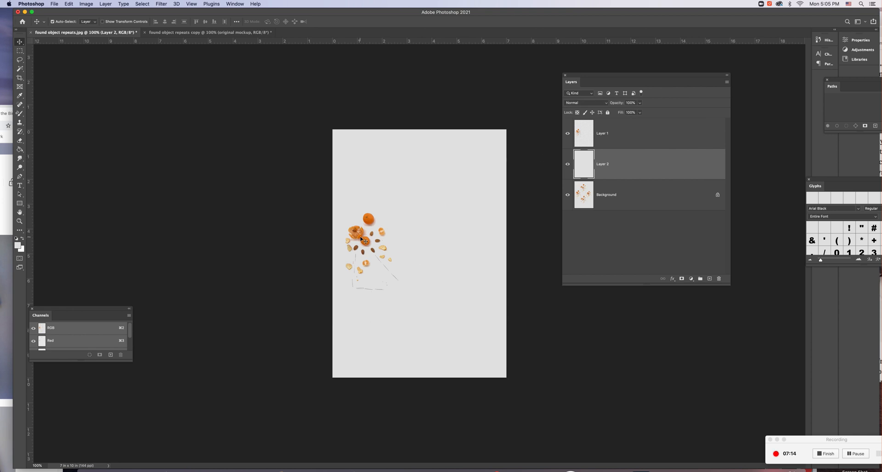
# Move the copied cluster up near the canvas's top and place guides along its topmost and leftmost edges
pyautogui.click(370, 222)
pyautogui.moveTo(371, 223); pyautogui.dragTo(379, 150)
pyautogui.moveTo(400, 43); pyautogui.dragTo(389, 143)
pyautogui.press('z')
pyautogui.moveTo(290, 125); pyautogui.dragTo(425, 233)
pyautogui.press('h')
pyautogui.moveTo(385, 164); pyautogui.dragTo(421, 291)
pyautogui.press('v')
pyautogui.moveTo(398, 96); pyautogui.dragTo(398, 92)
pyautogui.moveTo(30, 161); pyautogui.dragTo(280, 160)
pyautogui.click(19, 212)
pyautogui.scroll(-5, 84, 98)
# Copy the whole cluster from a rectangular selection starting at the guide corner onto a new layer, and place it directly below the original
pyautogui.click(19, 51)
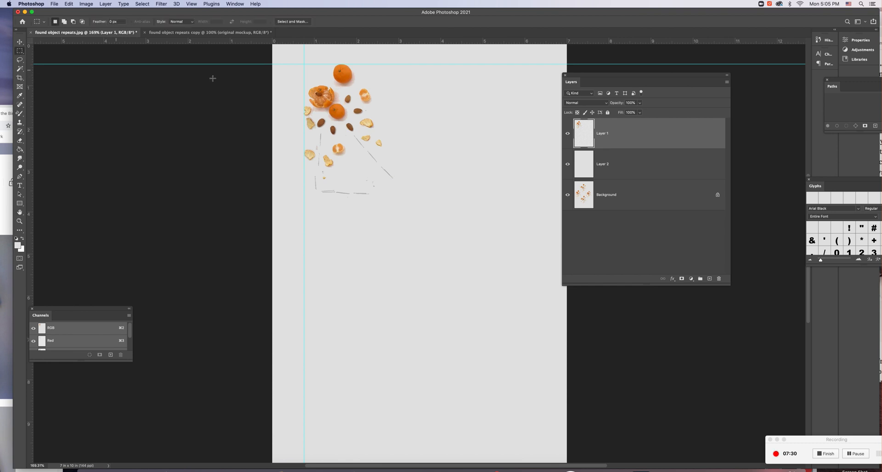
pyautogui.moveTo(303, 64); pyautogui.dragTo(407, 201)
pyautogui.press('super+j')
pyautogui.press('v')
pyautogui.moveTo(332, 100); pyautogui.dragTo(333, 235)
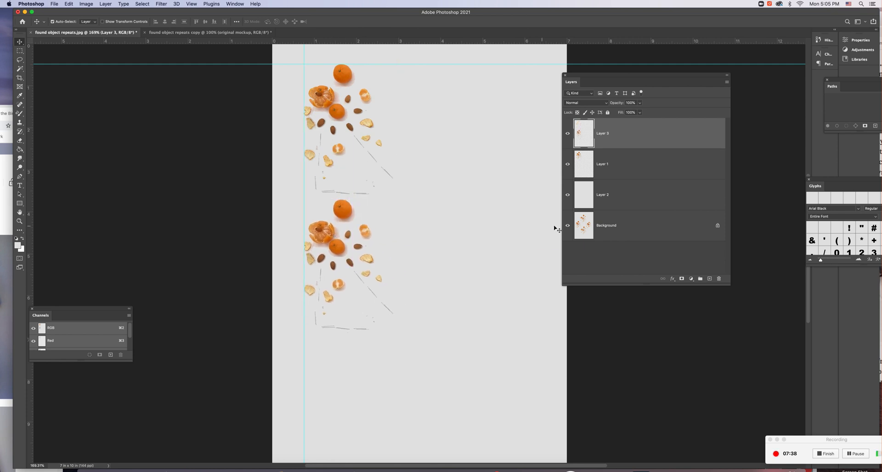
# Compare the spacing with the Background mockup, shift the lower cluster further down, and merge it into Layer 1
pyautogui.moveTo(568, 133); pyautogui.dragTo(568, 194)
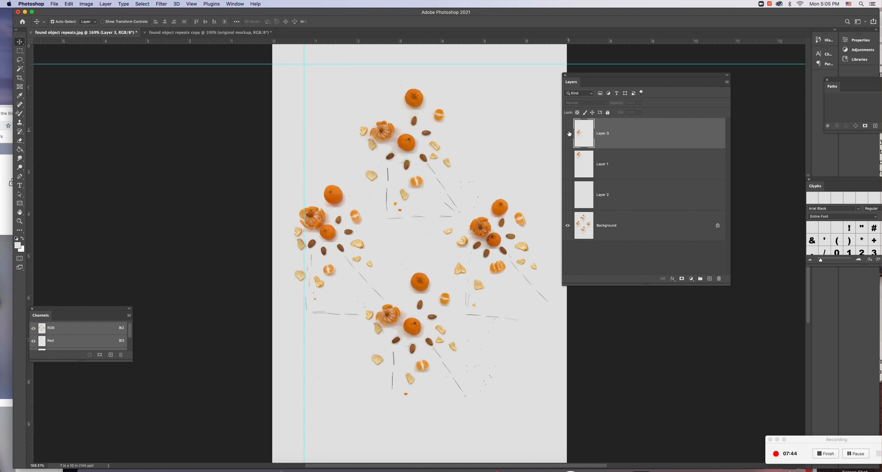
pyautogui.click(570, 133)
pyautogui.click(568, 164)
pyautogui.click(568, 195)
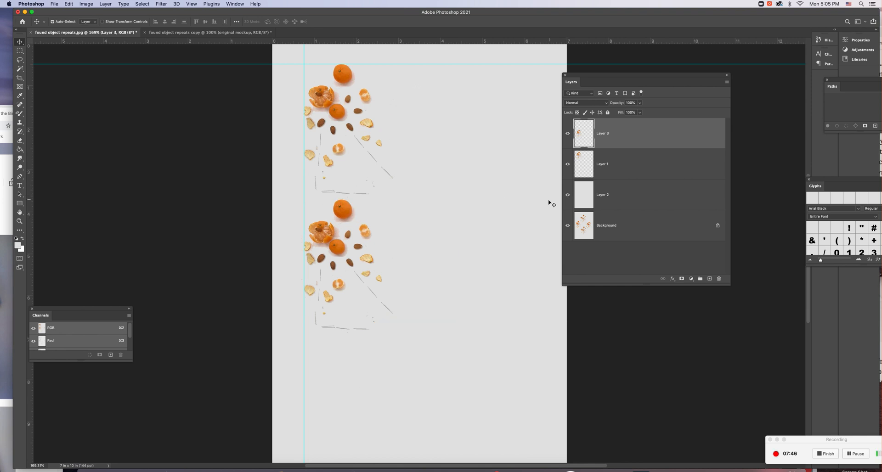
pyautogui.moveTo(340, 237); pyautogui.dragTo(337, 270)
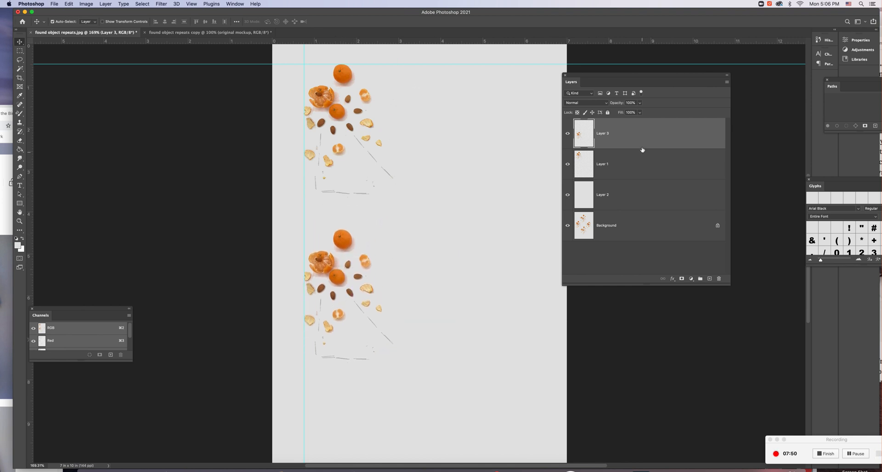
pyautogui.press('super+e')
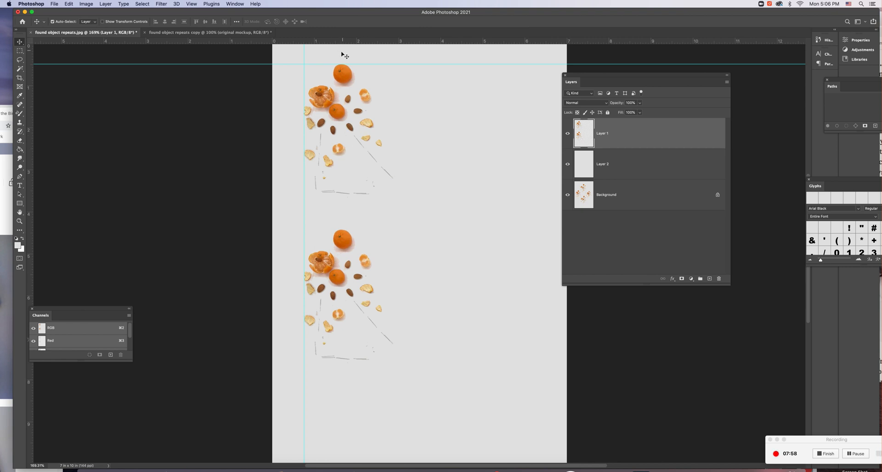
# Move the horizontal guide down through the upper cluster's peeled orange and select a small rectangle of fruit from the guide corner
pyautogui.click(374, 60)
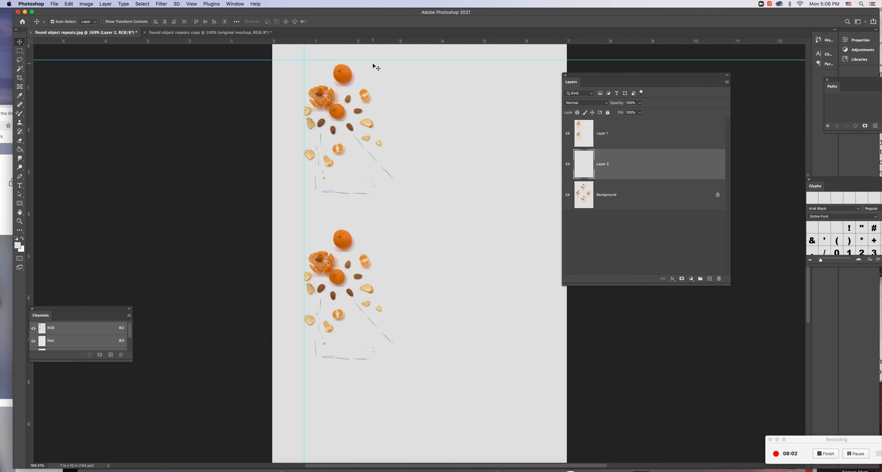
pyautogui.moveTo(374, 65); pyautogui.dragTo(374, 95)
pyautogui.click(20, 51)
pyautogui.moveTo(339, 124); pyautogui.dragTo(328, 107)
pyautogui.hotkey('ctrl', 'j')
pyautogui.press('v')
pyautogui.press('super+z')
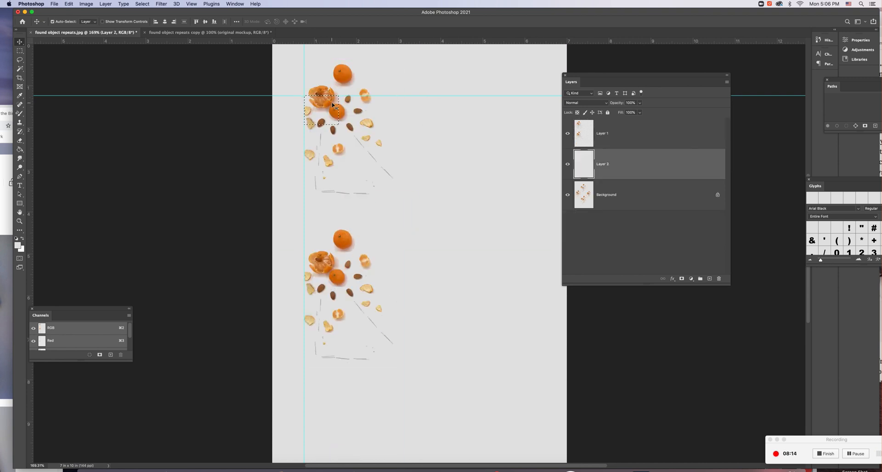
# Copy the selected fruit area from Layer 1 to a new layer and align it over the matching fruit in the lower cluster
pyautogui.click(600, 131)
pyautogui.press('super+j')
pyautogui.moveTo(328, 106); pyautogui.dragTo(327, 270)
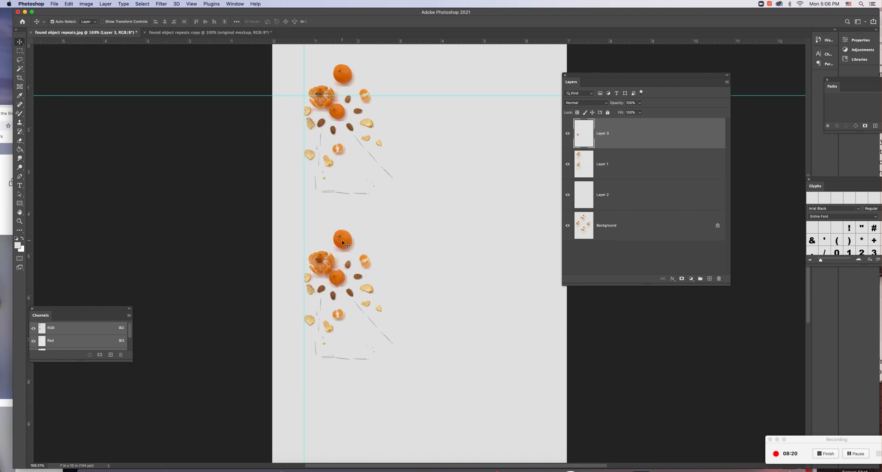
# Place a second horizontal guide along the copied piece's top edge in the lower cluster, and delete the piece's layer
pyautogui.click(568, 164)
pyautogui.moveTo(507, 44); pyautogui.dragTo(439, 261)
pyautogui.moveTo(638, 138); pyautogui.dragTo(720, 279)
# Copy the rectangle between the two horizontal guides from Layer 1, starting at the vertical guide, onto a new layer and hide Layer 1
pyautogui.click(20, 51)
pyautogui.moveTo(304, 96); pyautogui.dragTo(420, 261)
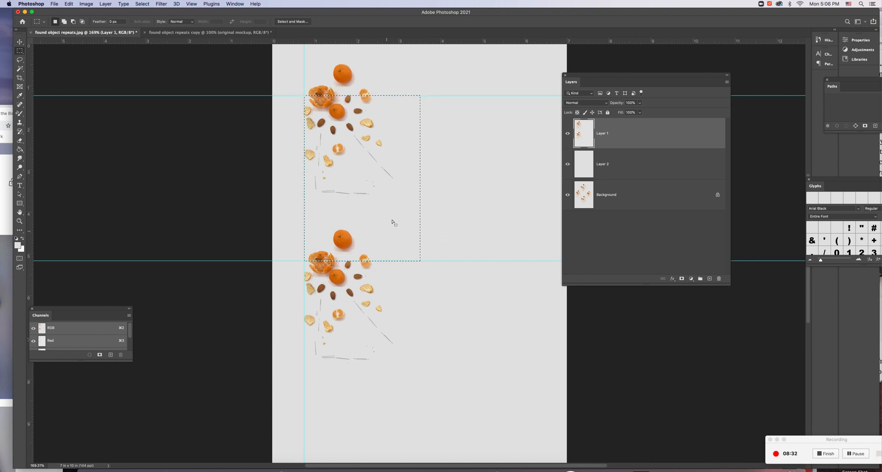
pyautogui.press('super+j')
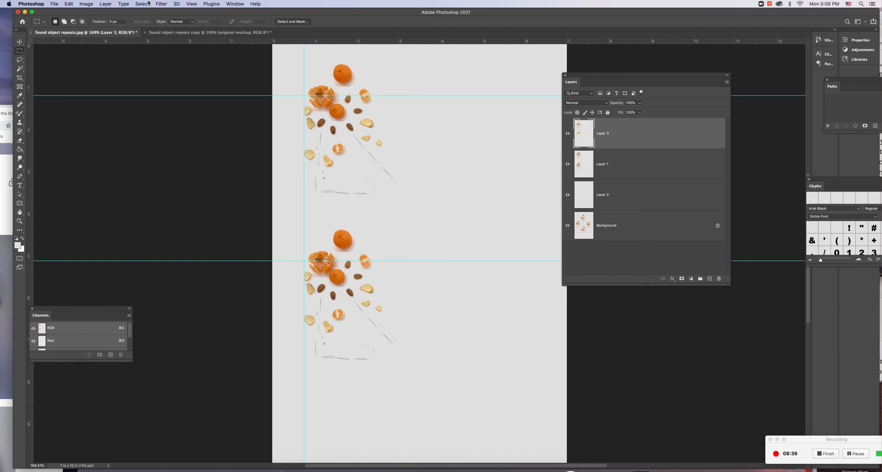
pyautogui.click(103, 4)
pyautogui.moveTo(105, 12)
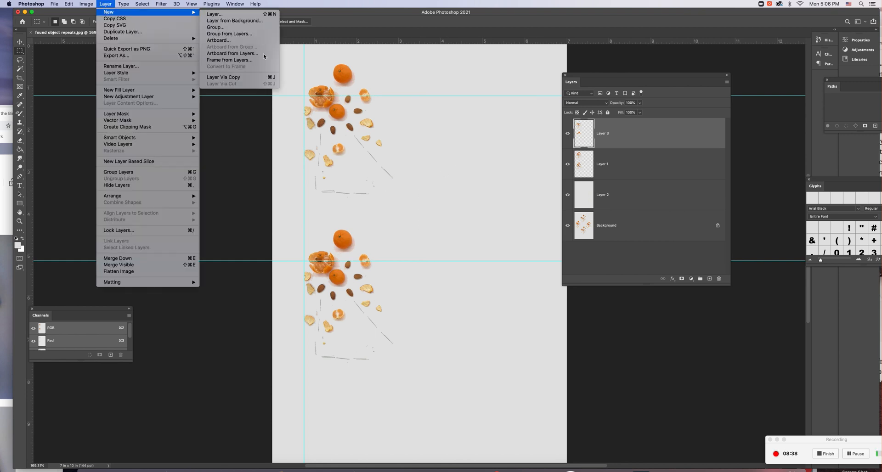
pyautogui.click(601, 64)
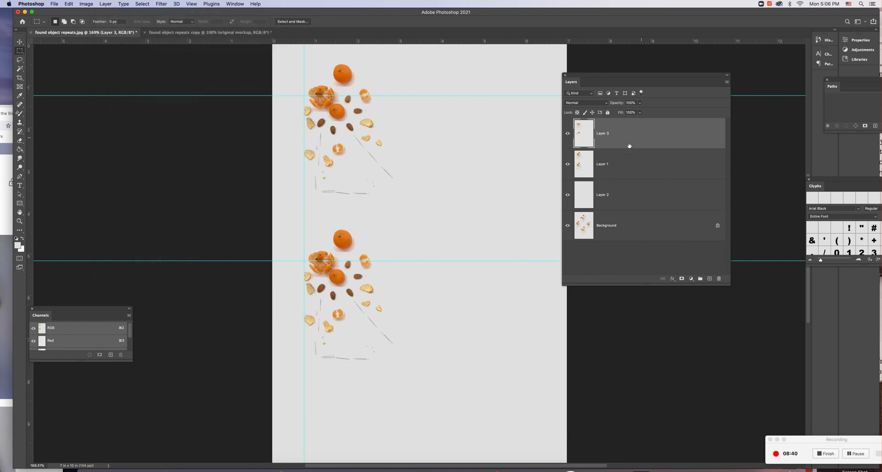
pyautogui.click(568, 164)
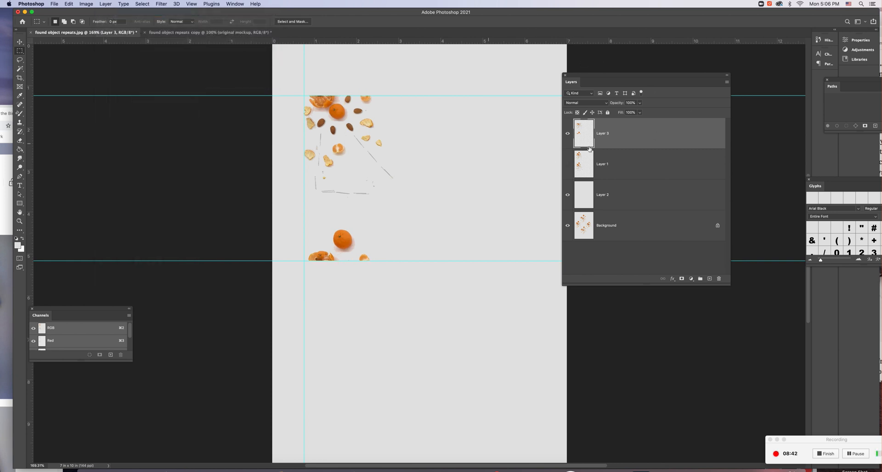
# Duplicate the tile as a half-drop to the right, add another copy directly above that duplicate, and merge the two copies
pyautogui.press('v')
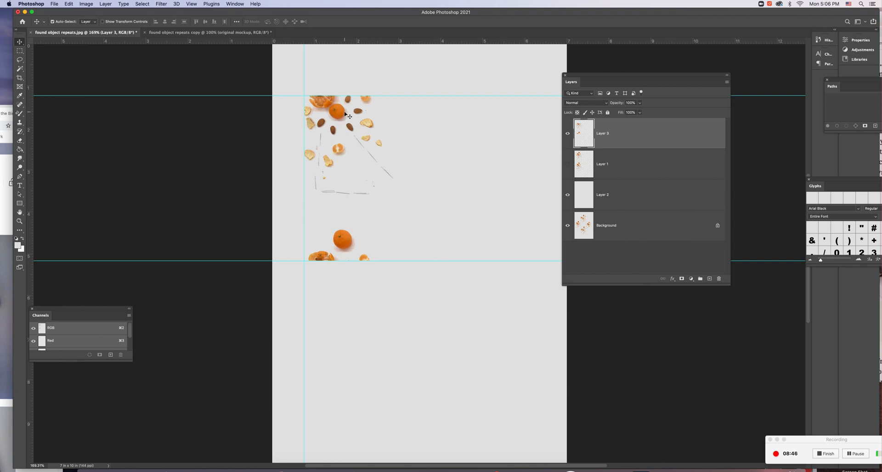
pyautogui.keyDown('alt'); pyautogui.moveTo(342, 111); pyautogui.dragTo(432, 196); pyautogui.keyUp('alt')
pyautogui.keyDown('alt'); pyautogui.moveTo(441, 327); pyautogui.dragTo(440, 158); pyautogui.keyUp('alt')
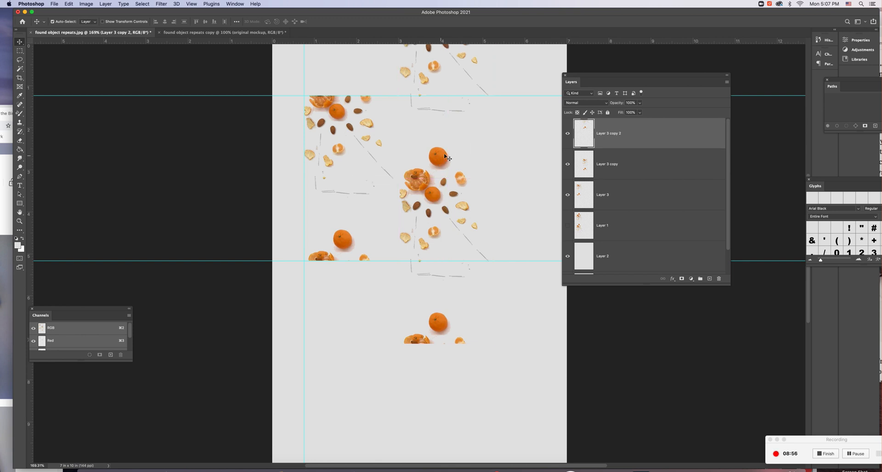
pyautogui.press('super+e')
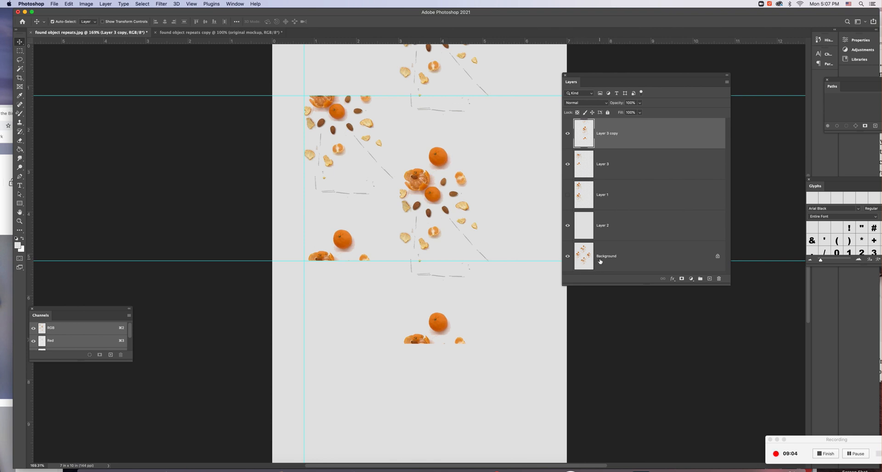
# Shift the merged half-drop column about 0.09 in to the right and merge it into Layer 3
pyautogui.moveTo(440, 157); pyautogui.dragTo(445, 156)
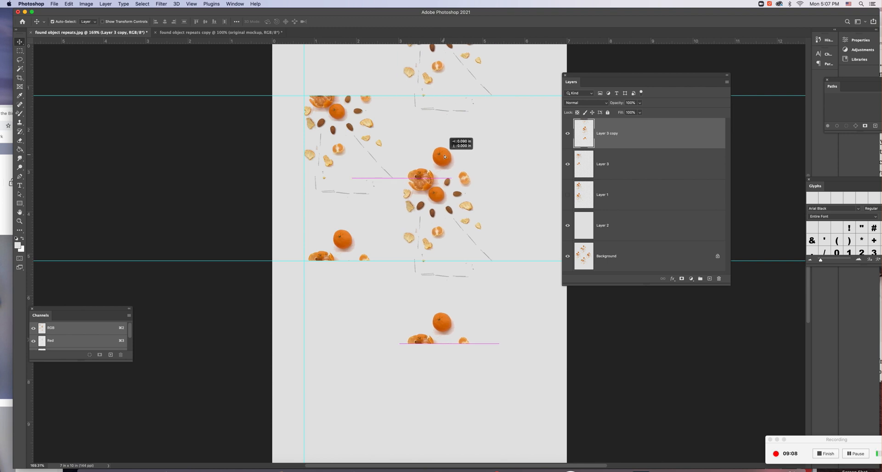
pyautogui.moveTo(445, 156); pyautogui.dragTo(445, 157)
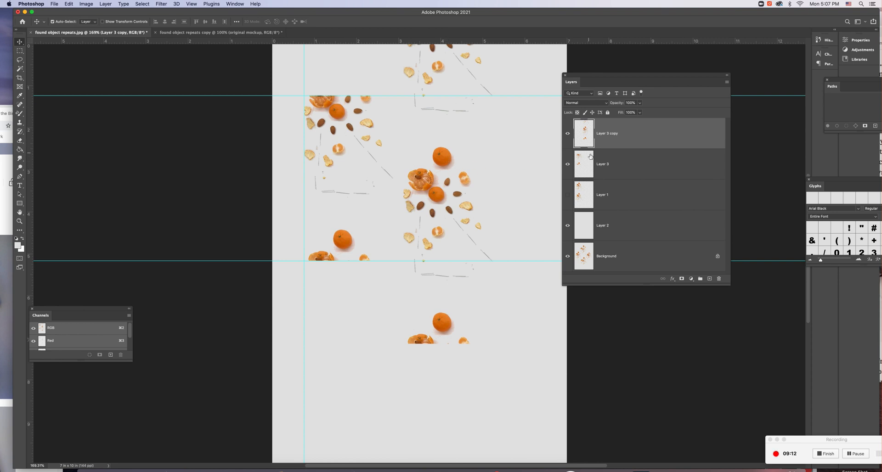
pyautogui.press('Delete')
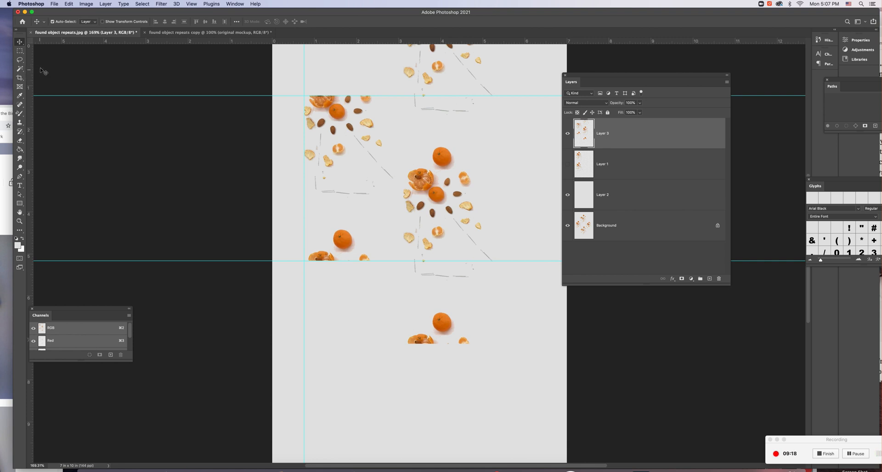
# Copy the full two-column repeat between the guides from Layer 3 onto a new layer and hide Layer 3
pyautogui.click(20, 50)
pyautogui.moveTo(305, 95); pyautogui.dragTo(495, 261)
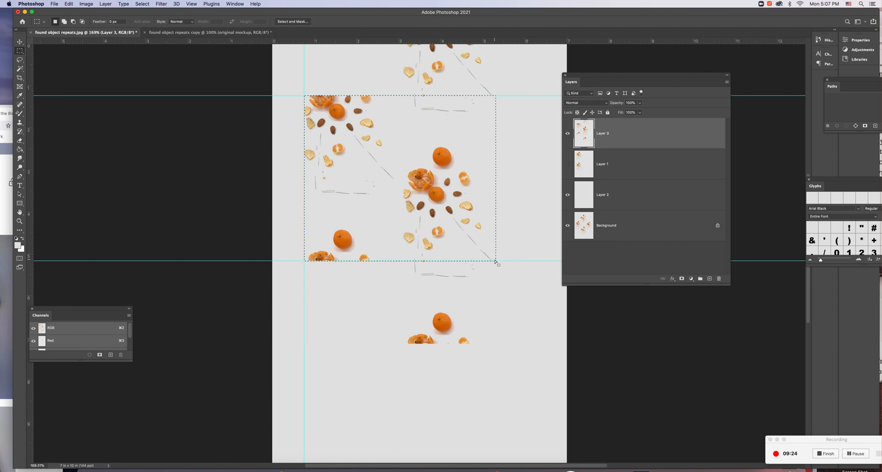
pyautogui.press('super+j')
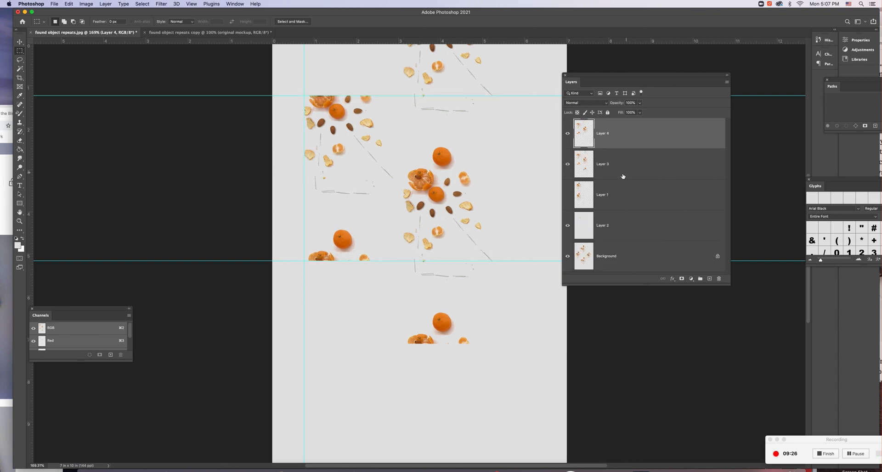
pyautogui.click(568, 164)
# Duplicate the repeat tile directly below, to the right and diagonally lower right, and move the Layers panel clear of the canvas
pyautogui.press('v')
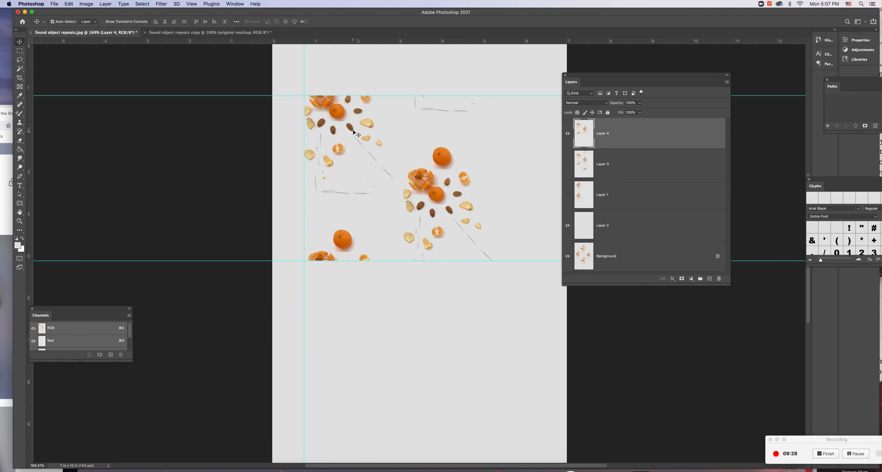
pyautogui.keyDown('alt'); pyautogui.moveTo(333, 117); pyautogui.dragTo(340, 286); pyautogui.keyUp('alt')
pyautogui.keyDown('alt'); pyautogui.moveTo(327, 420); pyautogui.dragTo(514, 260); pyautogui.keyUp('alt')
pyautogui.keyDown('alt'); pyautogui.moveTo(510, 107); pyautogui.dragTo(513, 268); pyautogui.keyUp('alt')
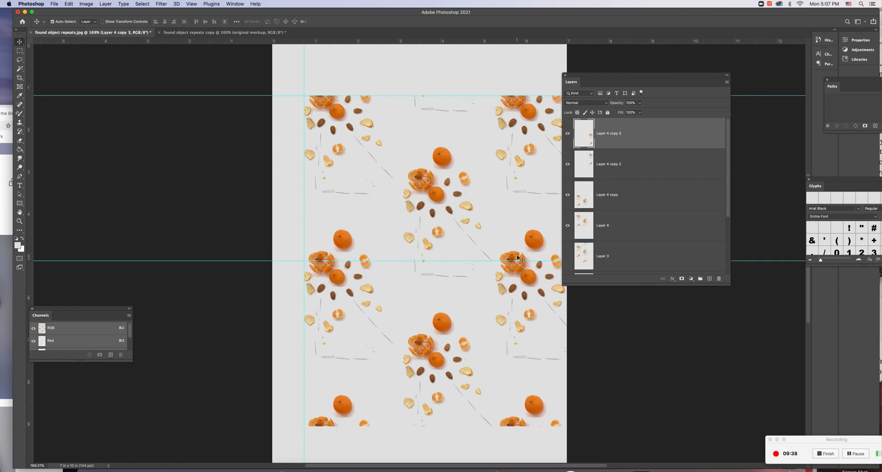
pyautogui.moveTo(594, 77); pyautogui.dragTo(640, 71)
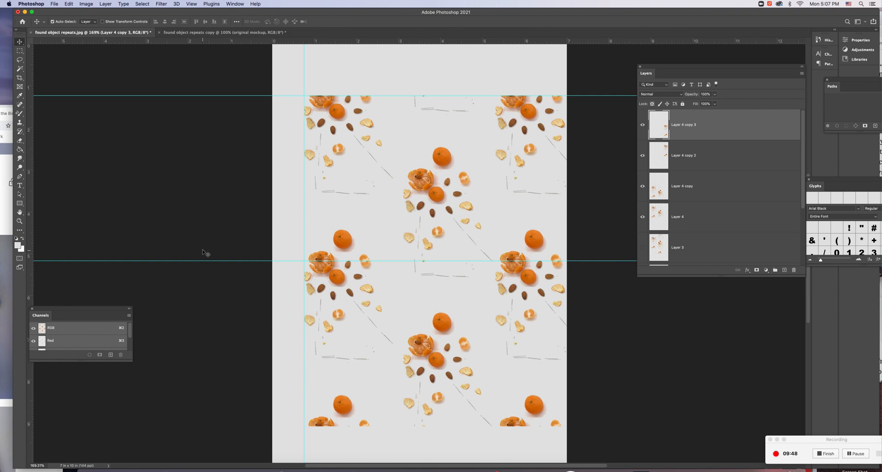
pyautogui.moveTo(808, 441); pyautogui.dragTo(683, 342)
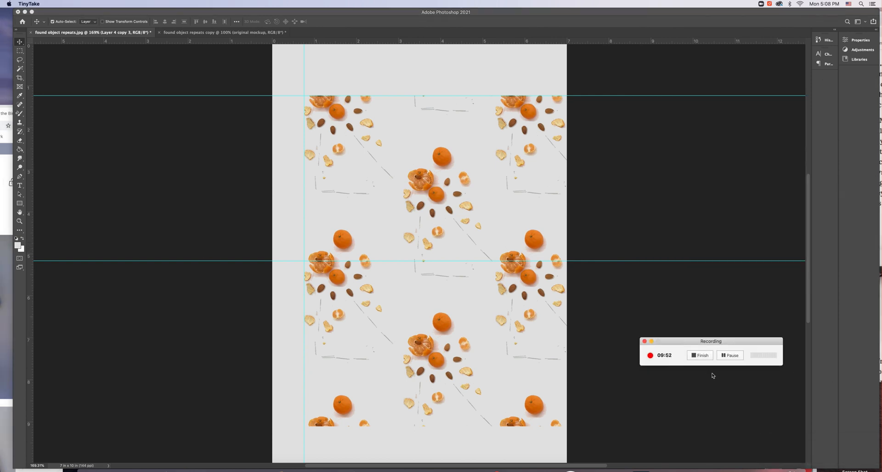